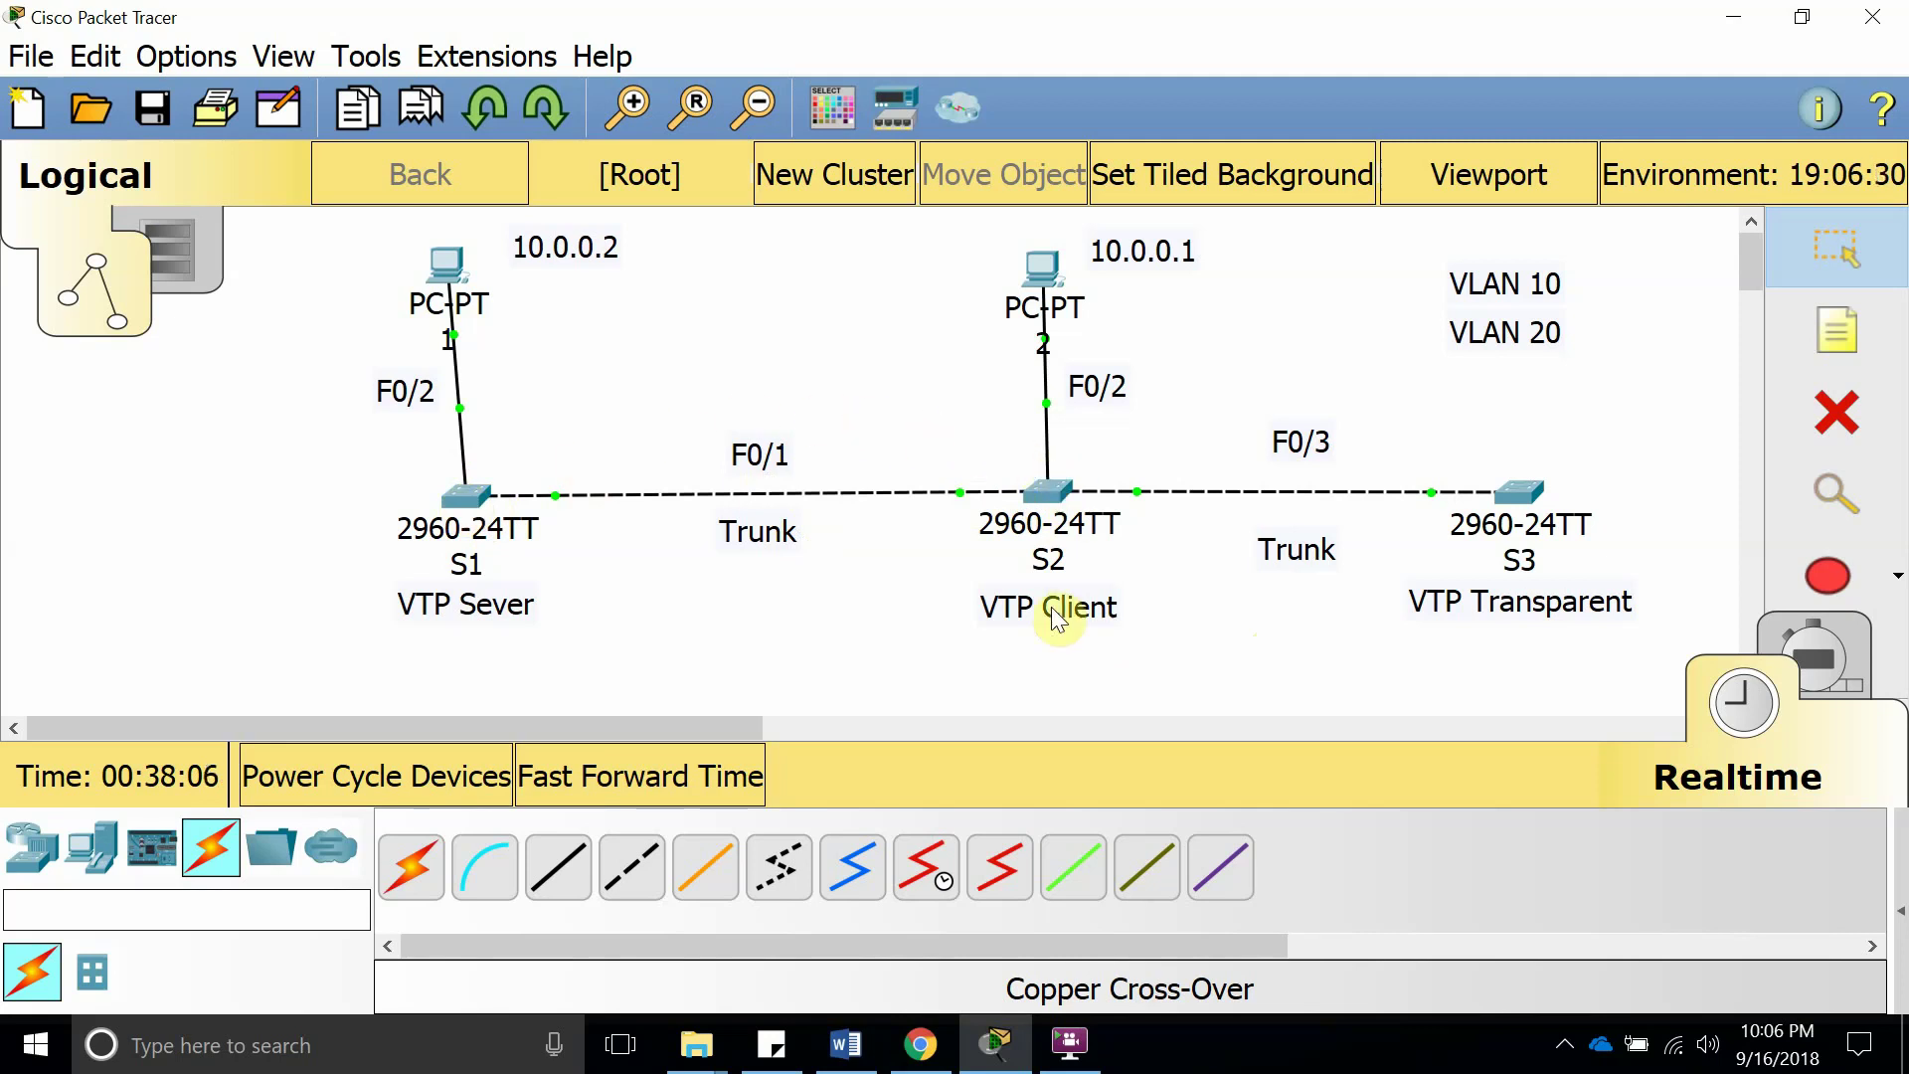
Open switch S1's console full screen and enter privileged mode with enable
drag(1041, 613, 1046, 606)
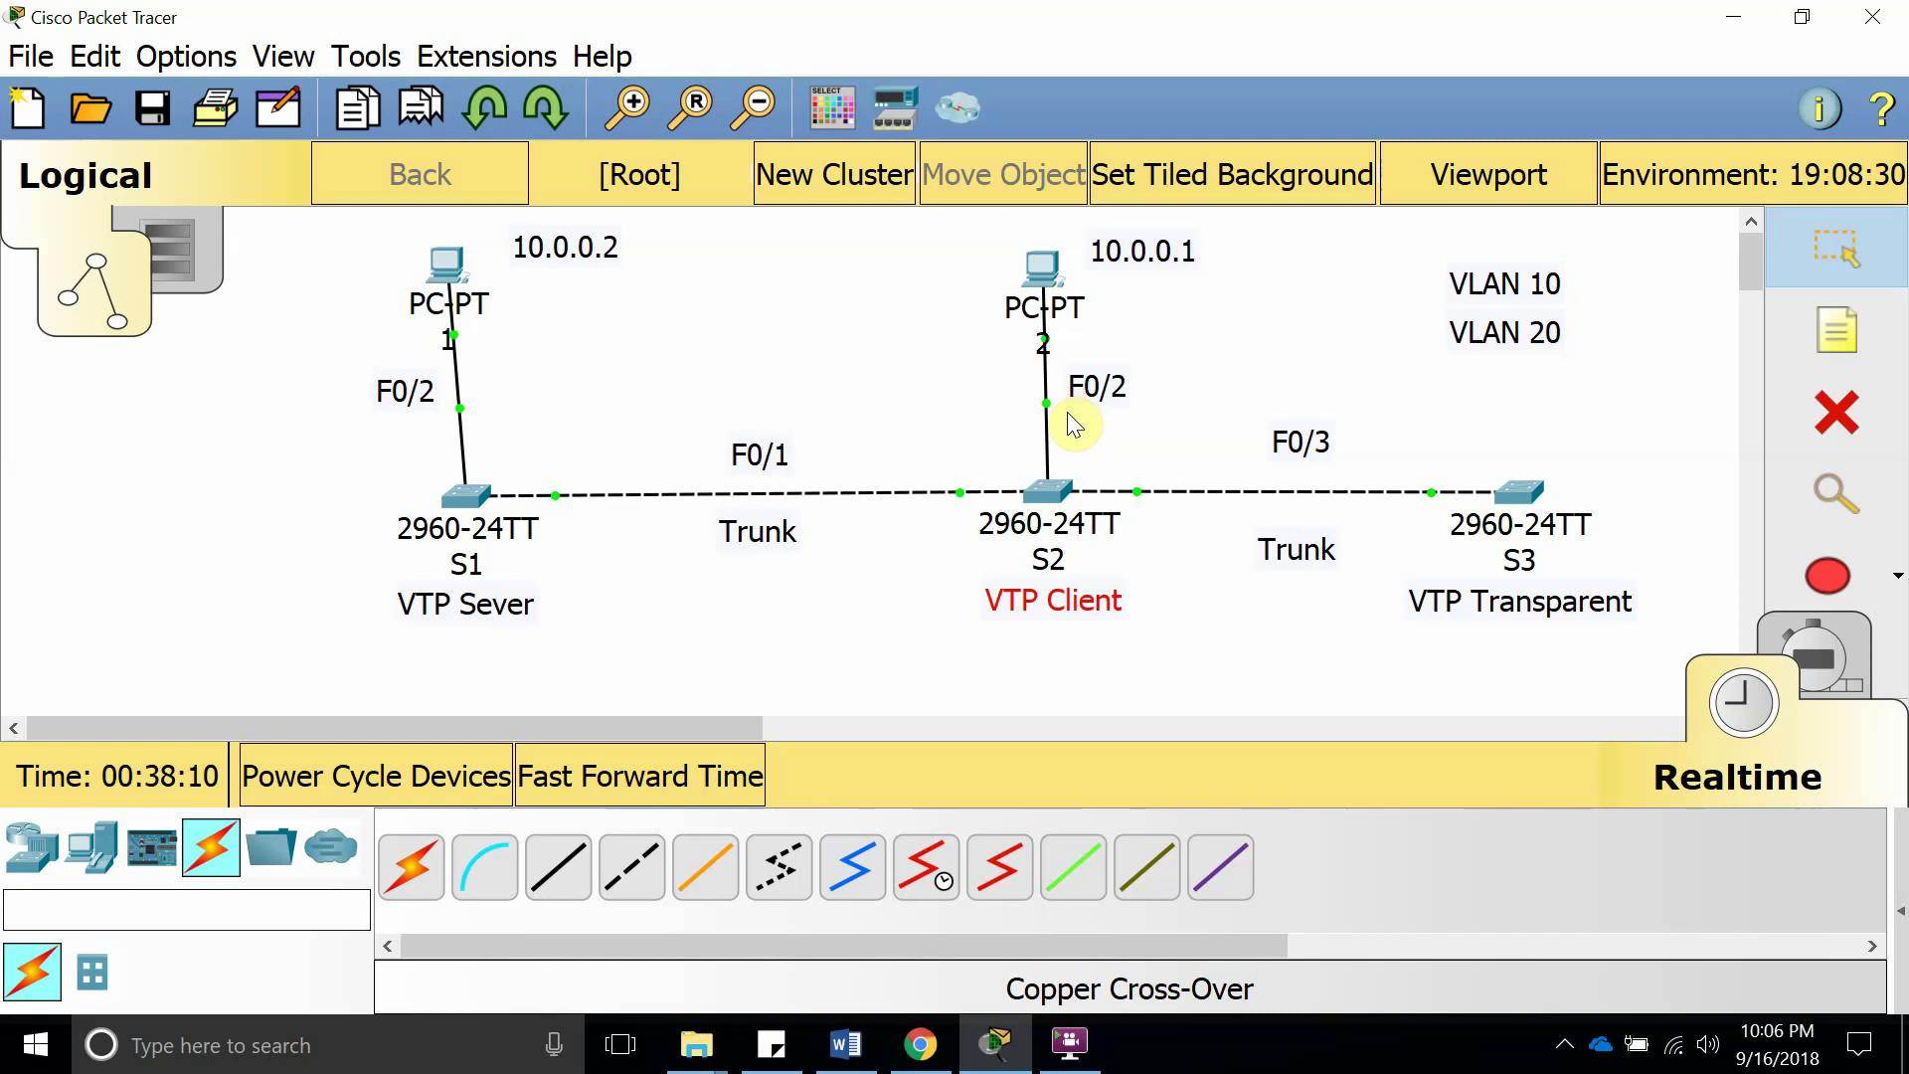
click(454, 491)
click(1221, 126)
key(Return)
key(Return)
key(Return)
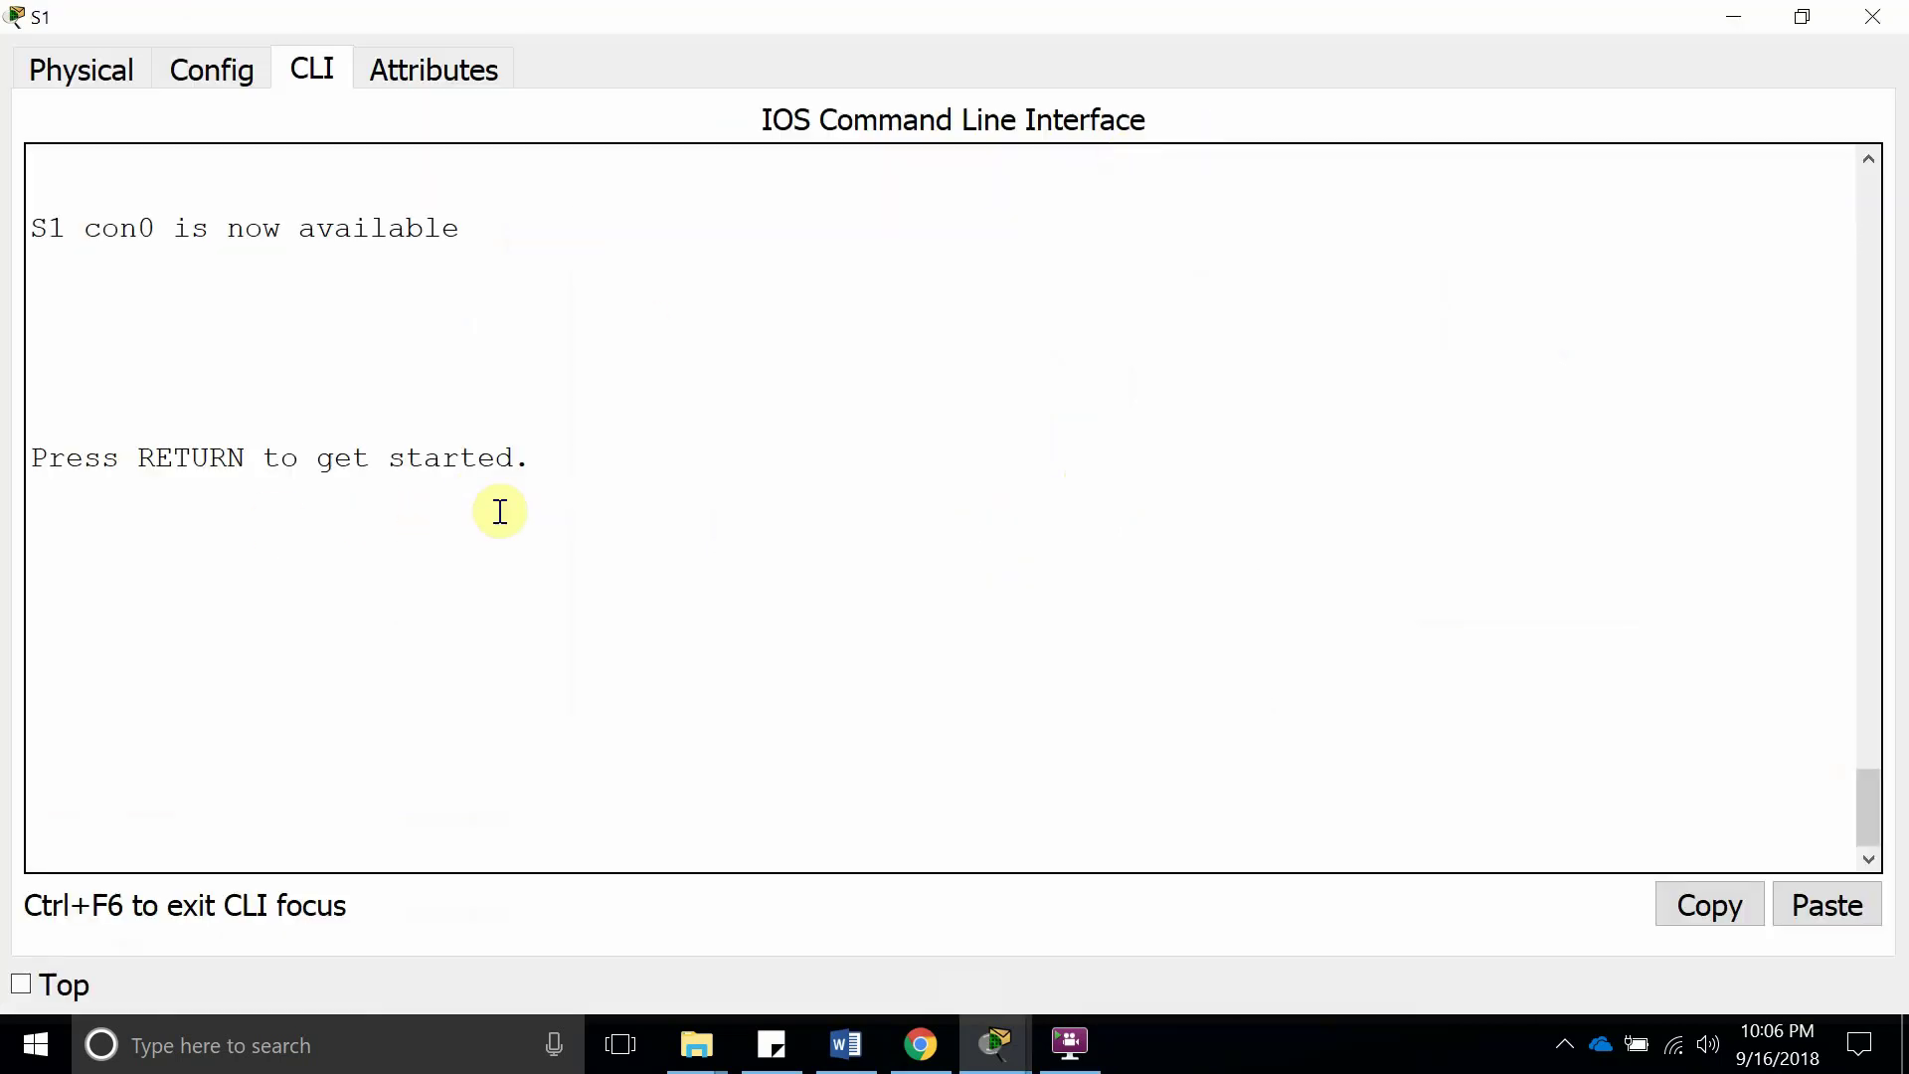
text(enabl)
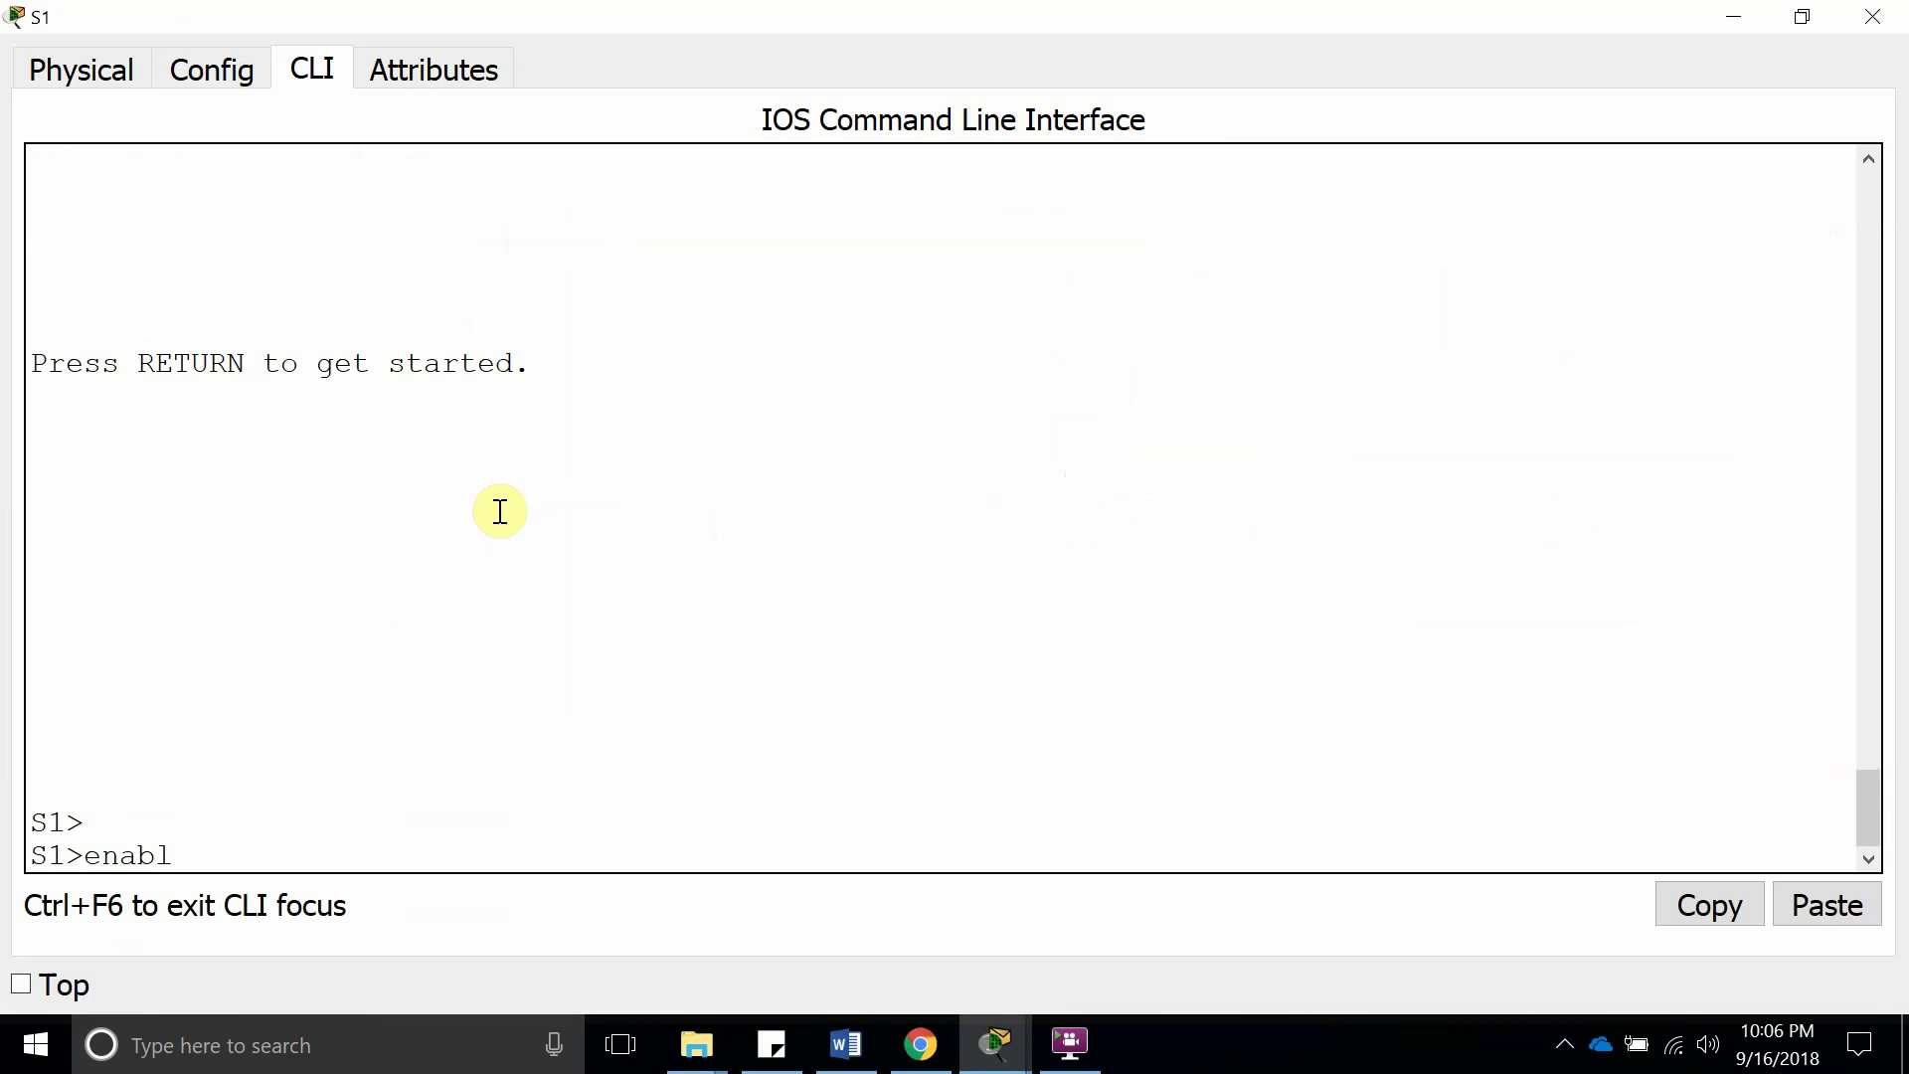
text(e)
key(Return)
key(Return)
Enter global configuration mode on S1 and set its VTP password
text(coi)
text(nfi)
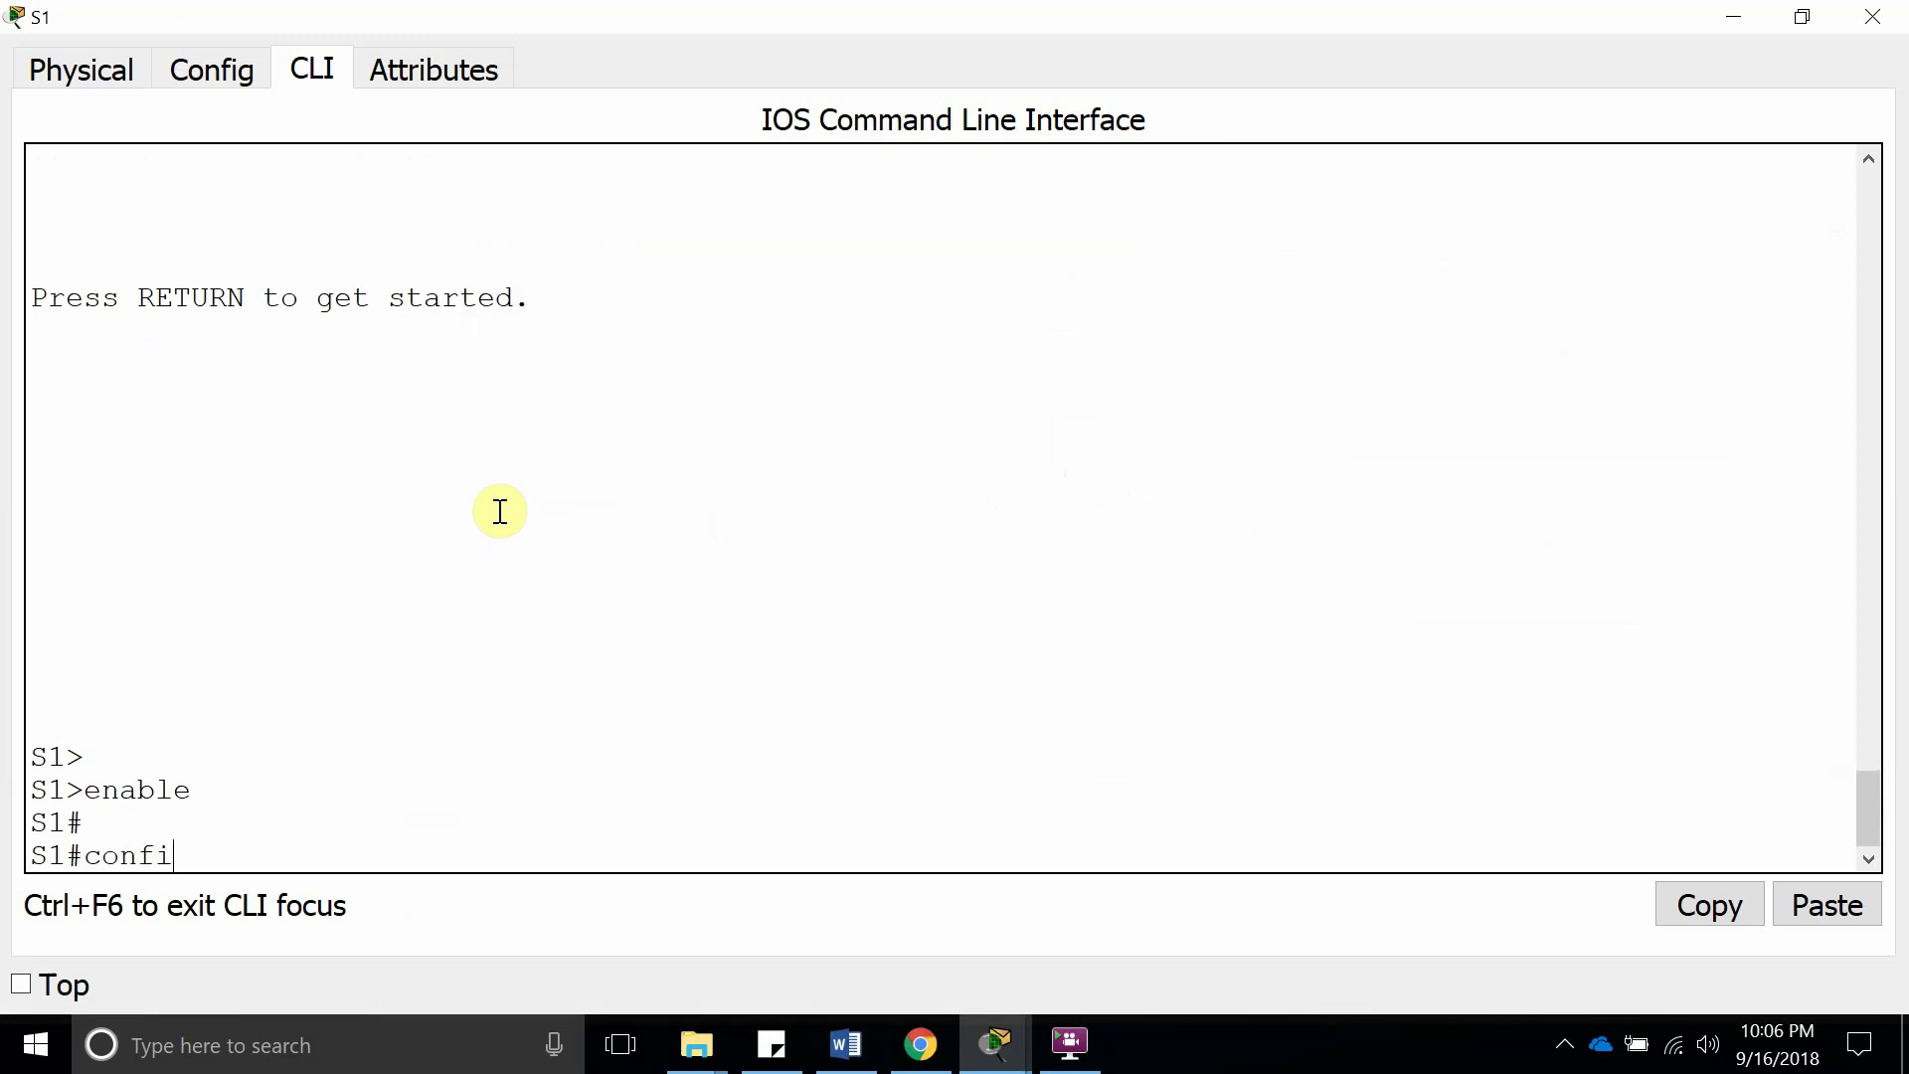
key(Tab)
text(terminal)
key(Return)
key(Return)
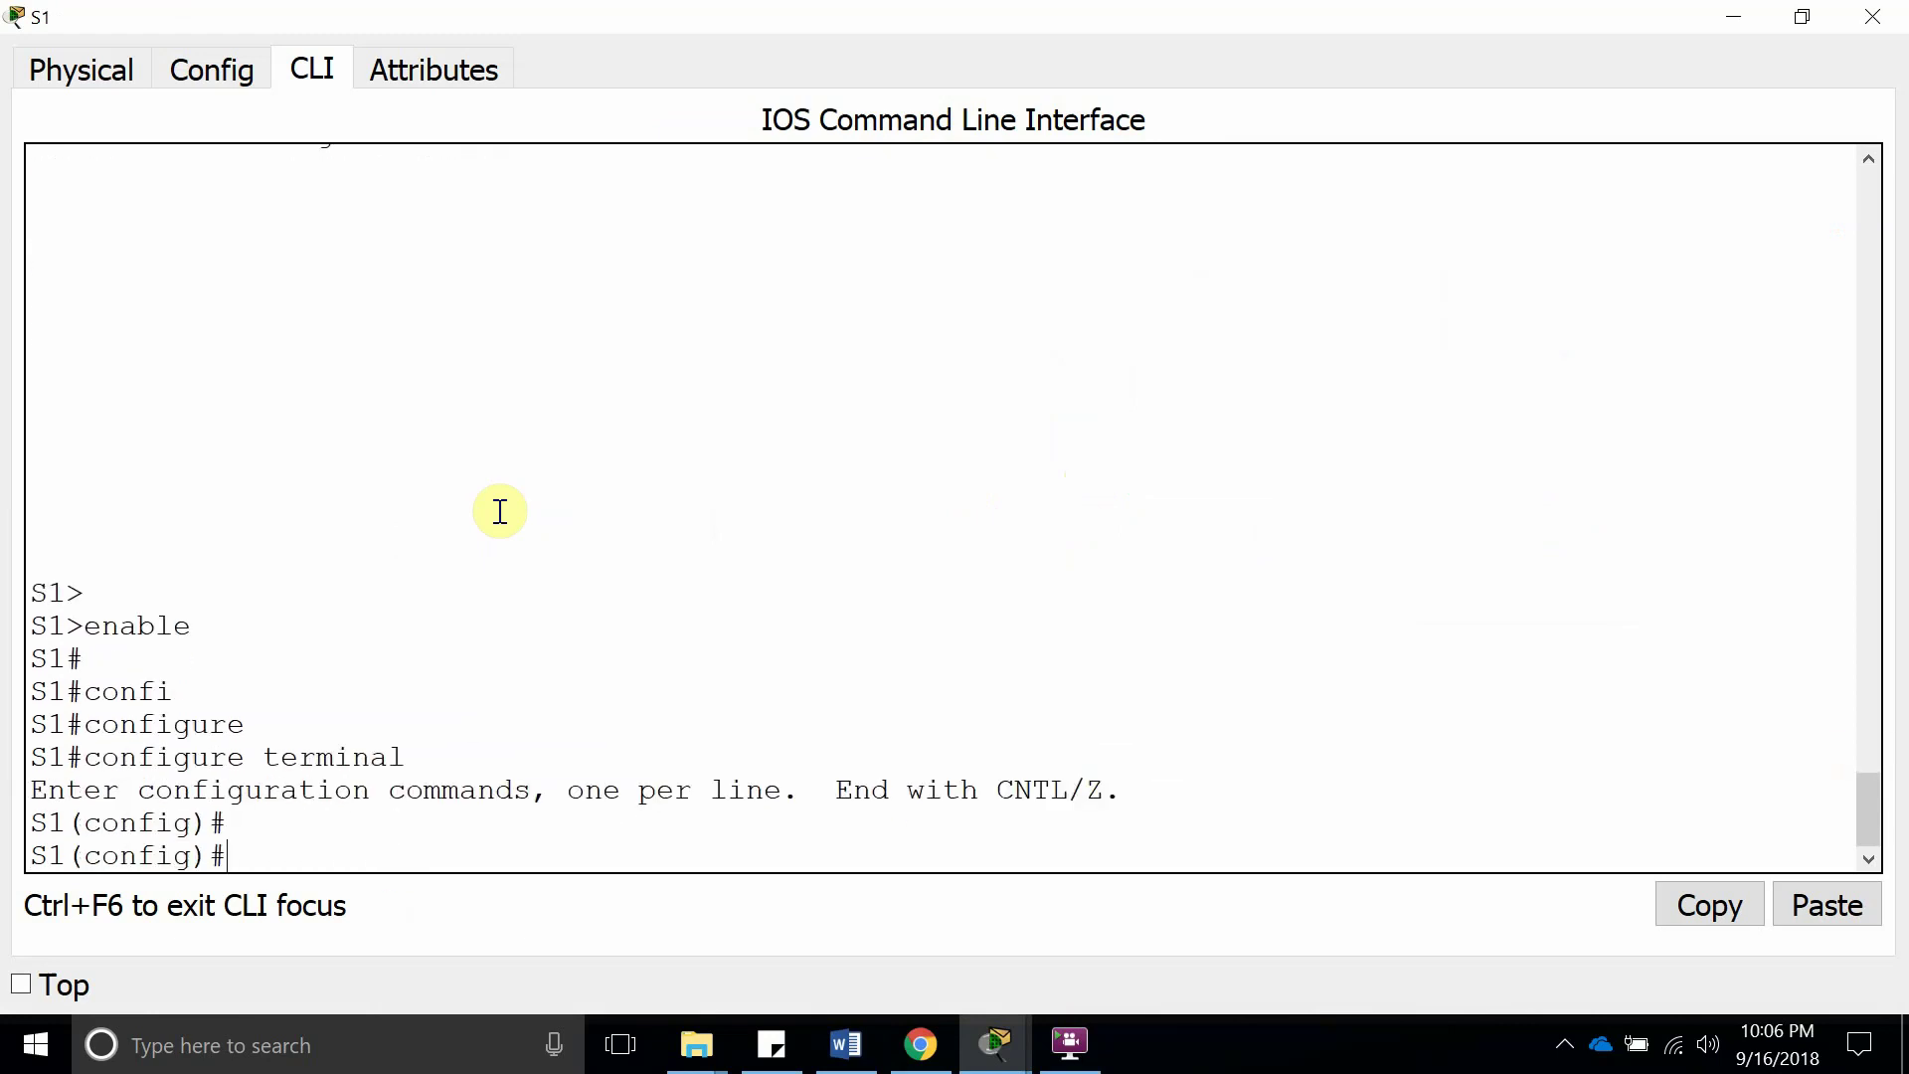
text(vtp p)
key(Tab)
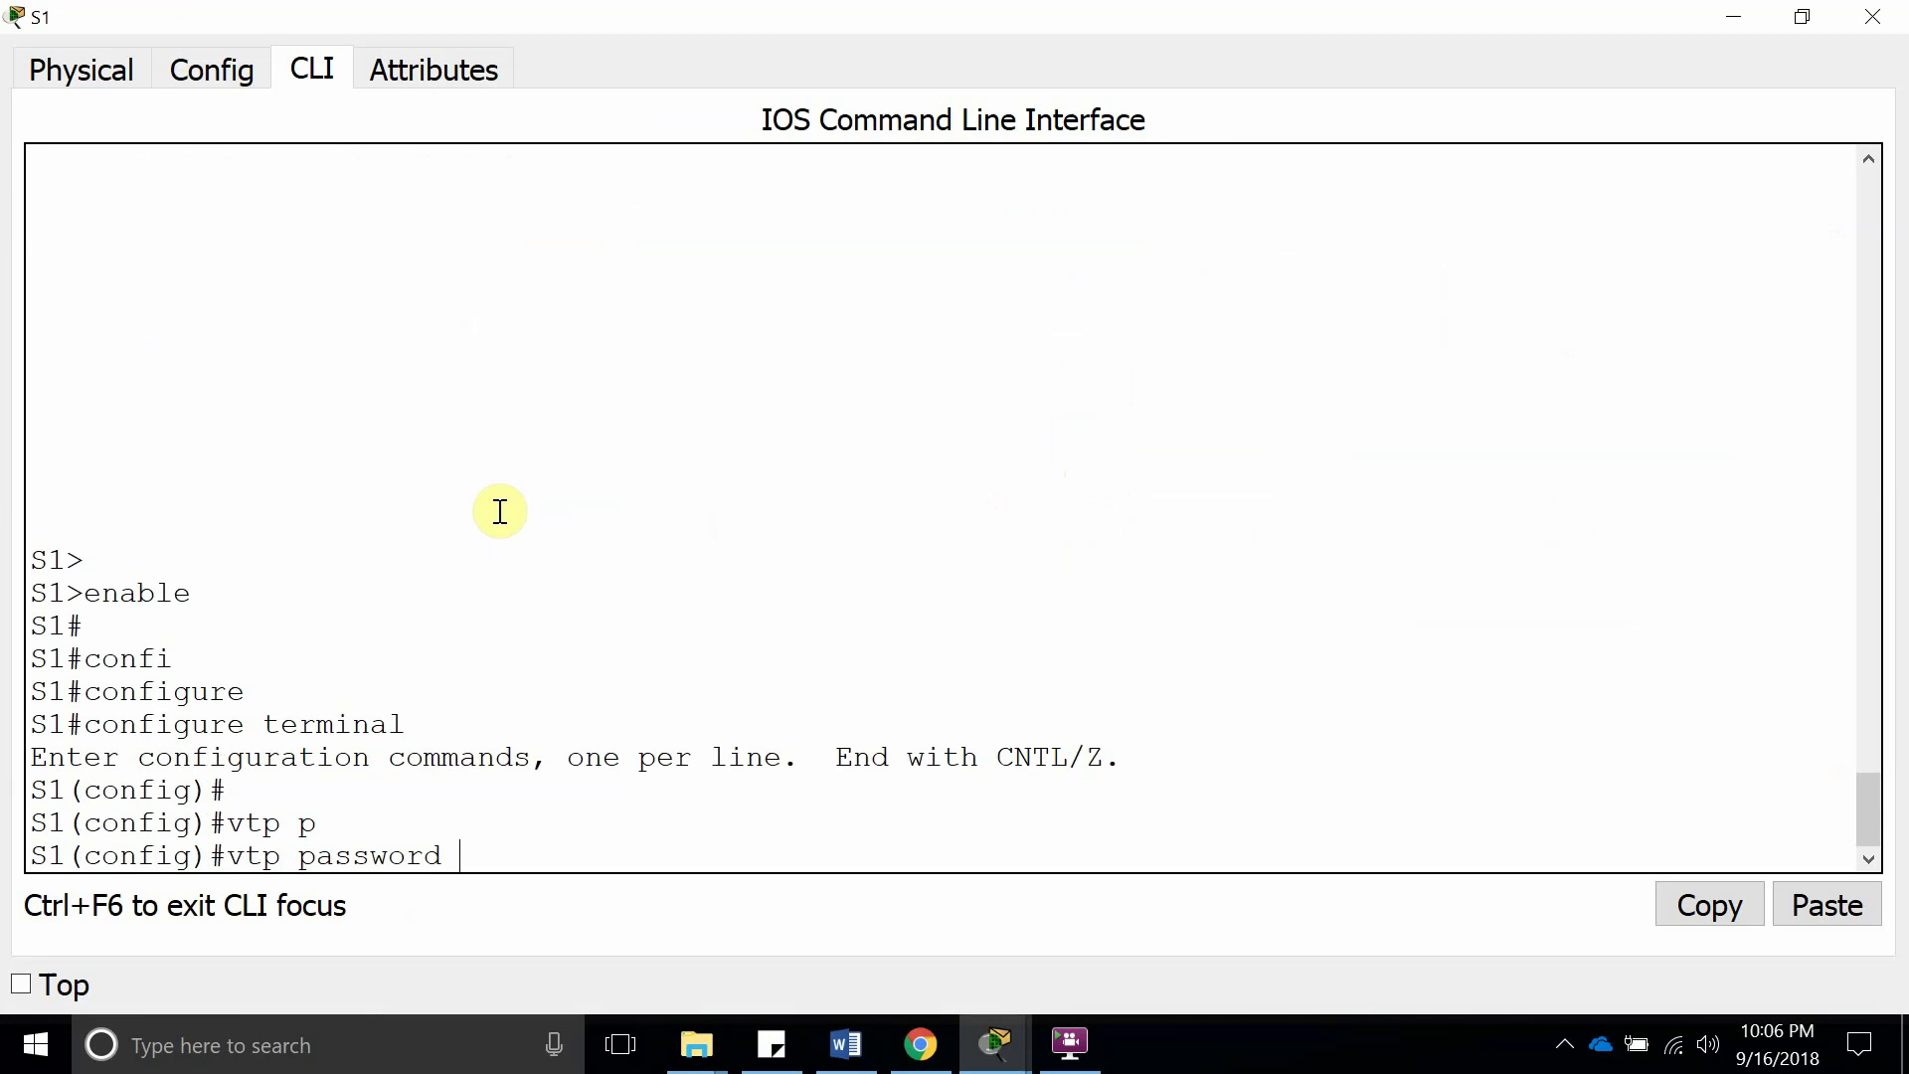
key(BackSpace)
text(123456)
key(Return)
key(Return)
key(Return)
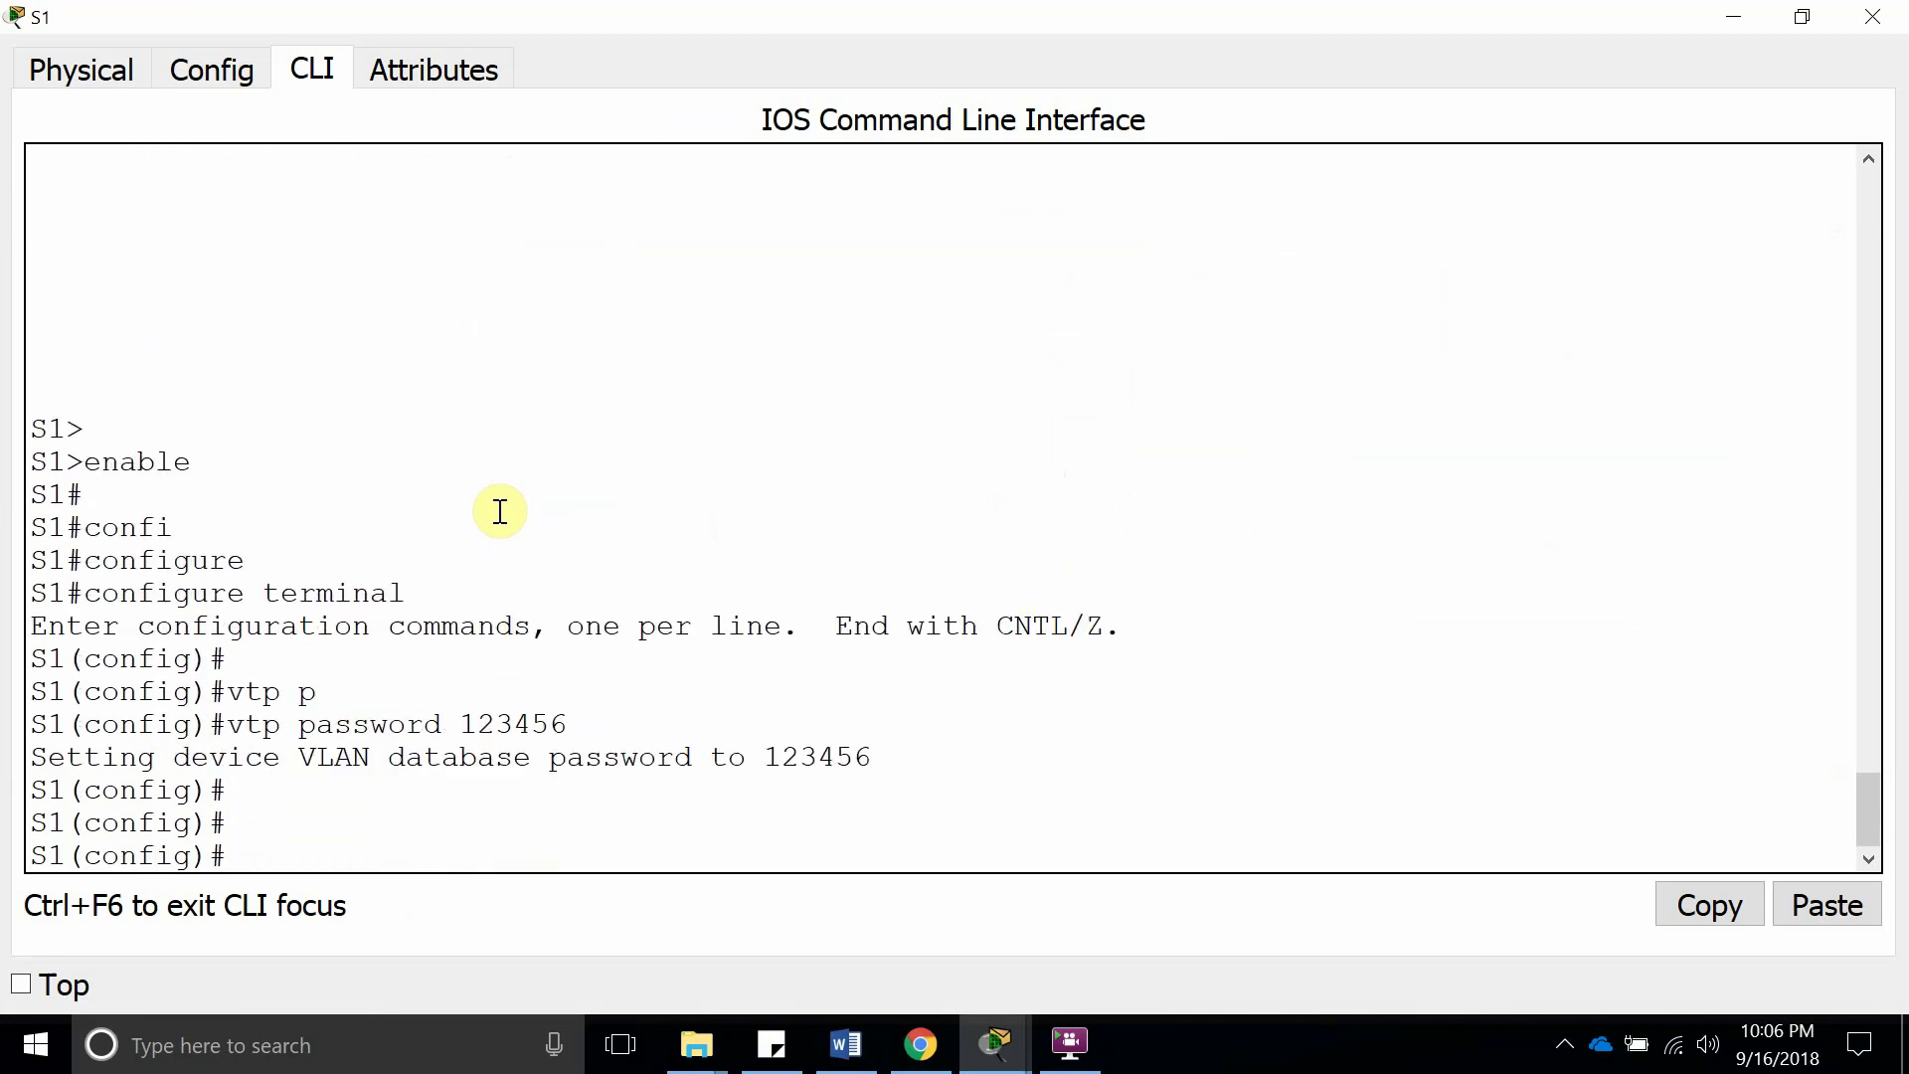
drag(883, 758, 221, 725)
click(354, 822)
key(Return)
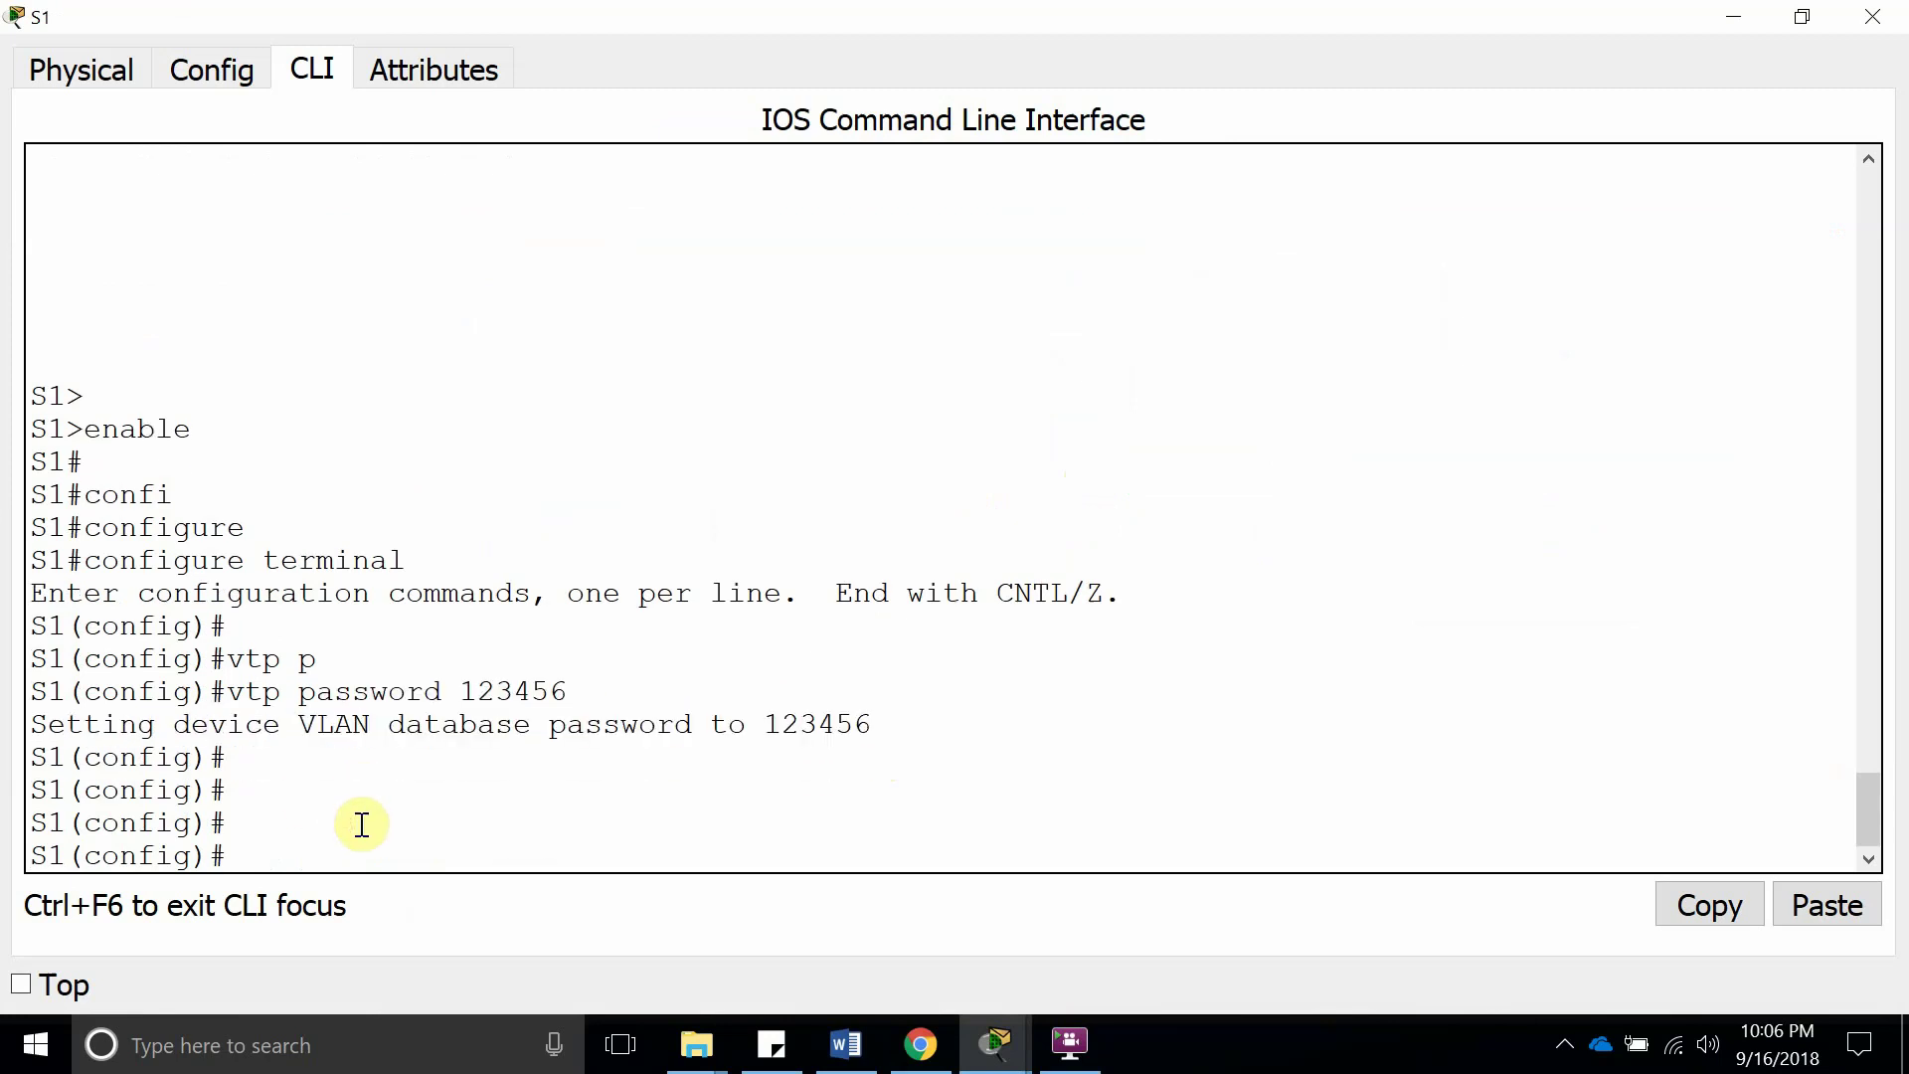
Create VLAN 40 on S1 with the vlan 40 command
text(vlan 40)
key(Return)
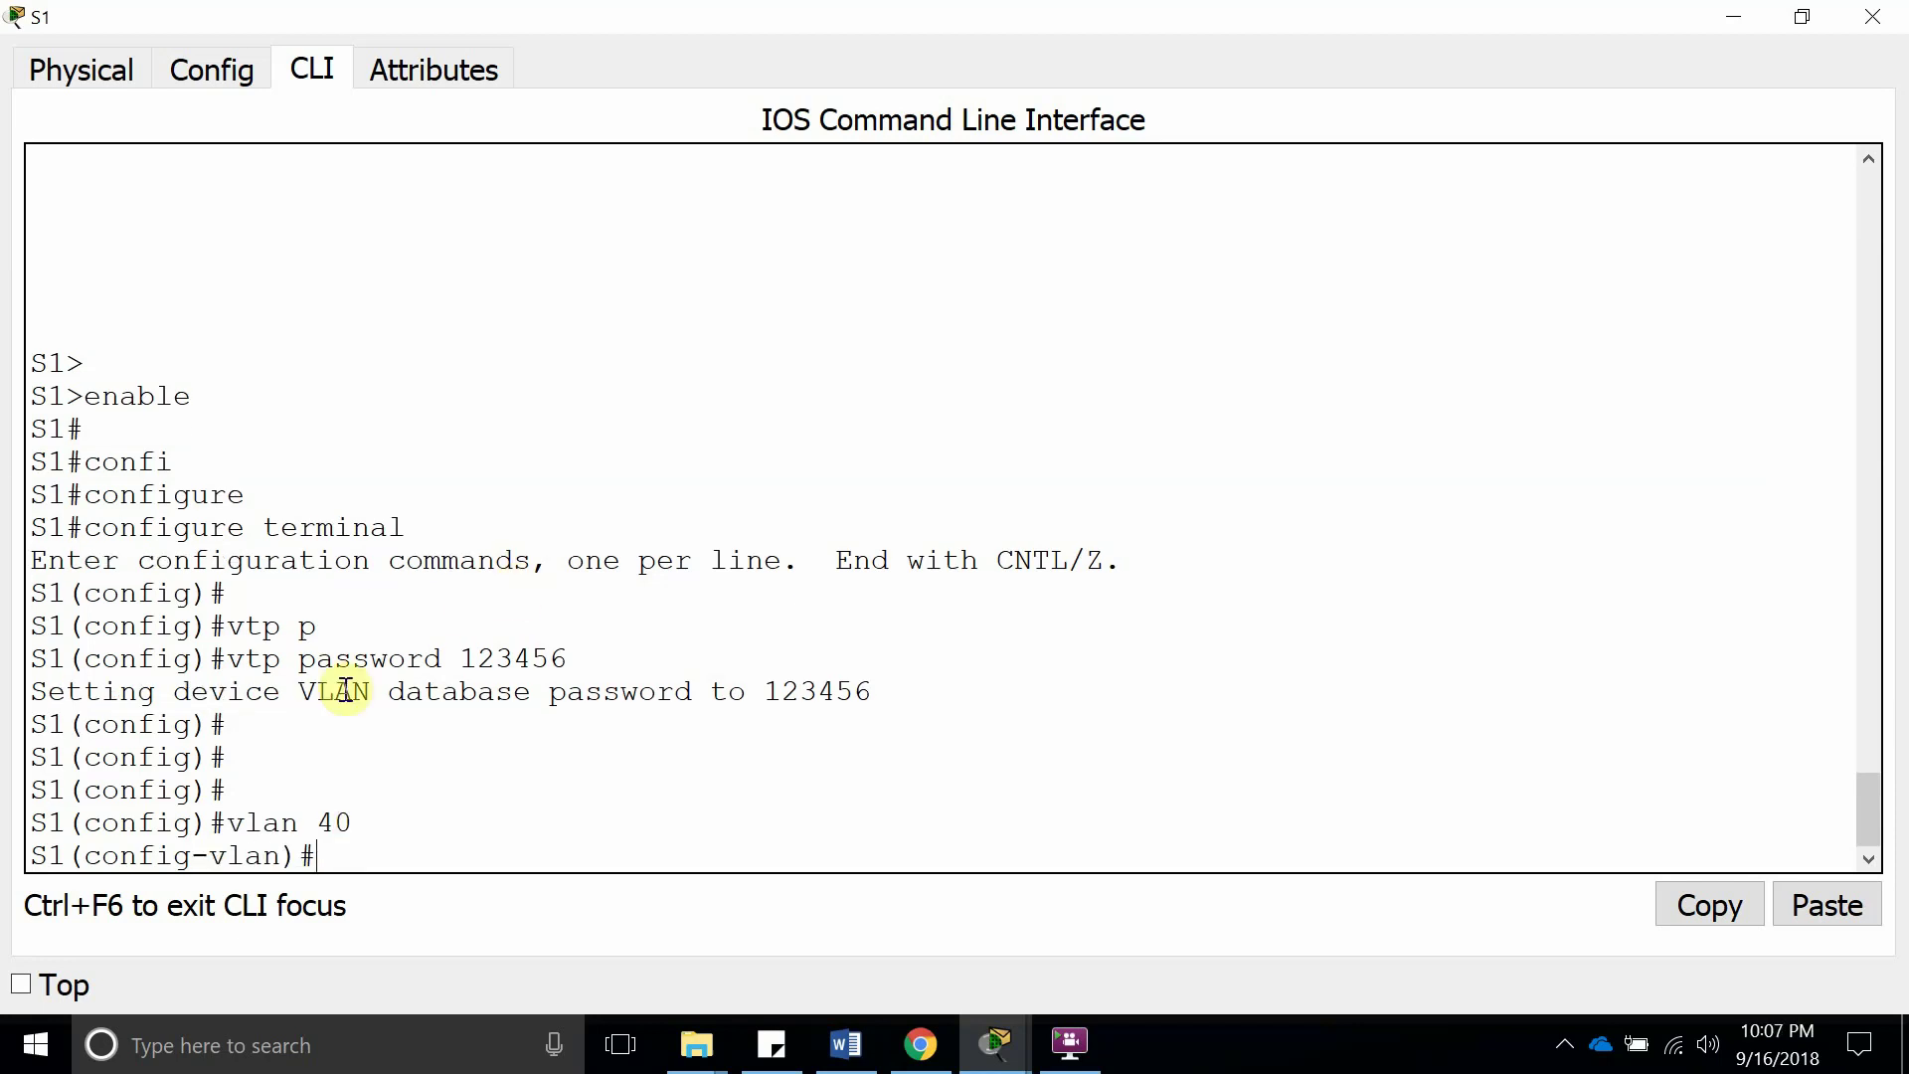
drag(355, 823, 33, 821)
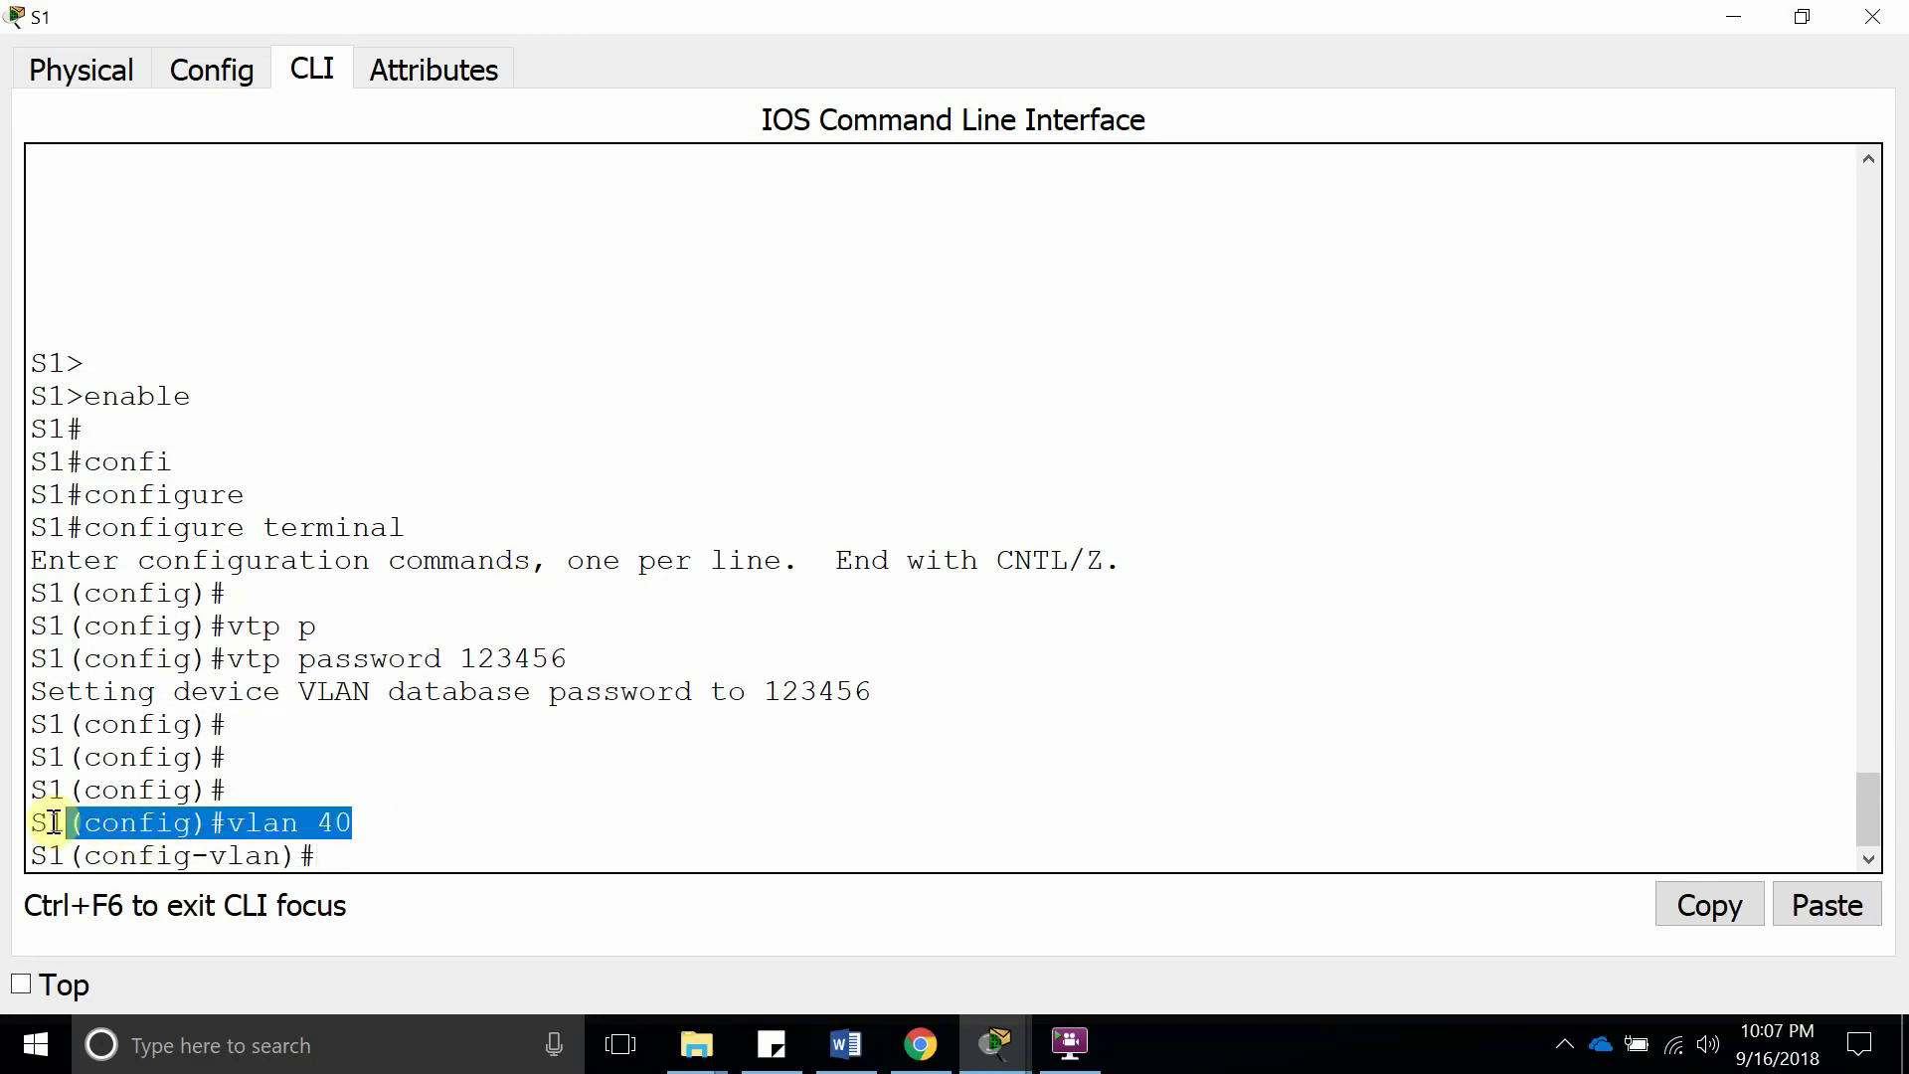
Switch from S1's console to S2's, full screen, in privileged mode
click(1871, 25)
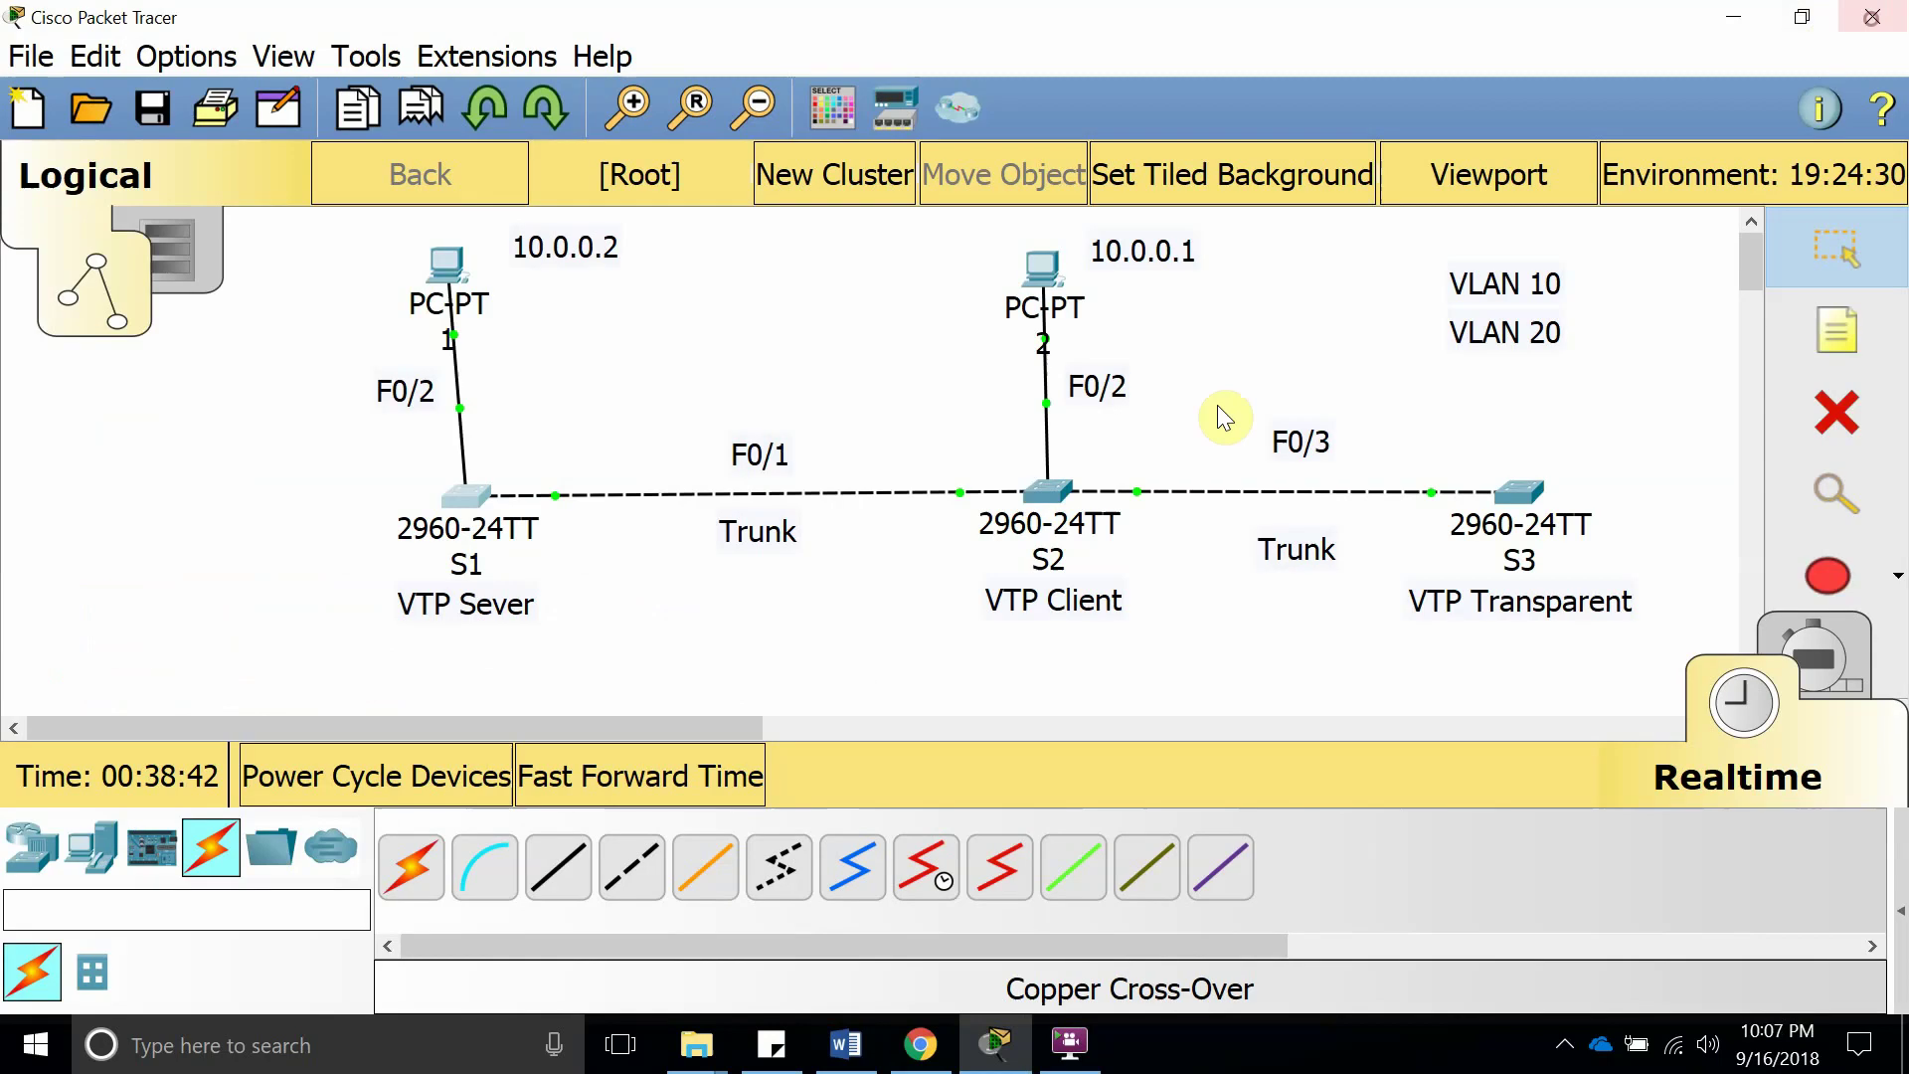
mouse_move(1058, 481)
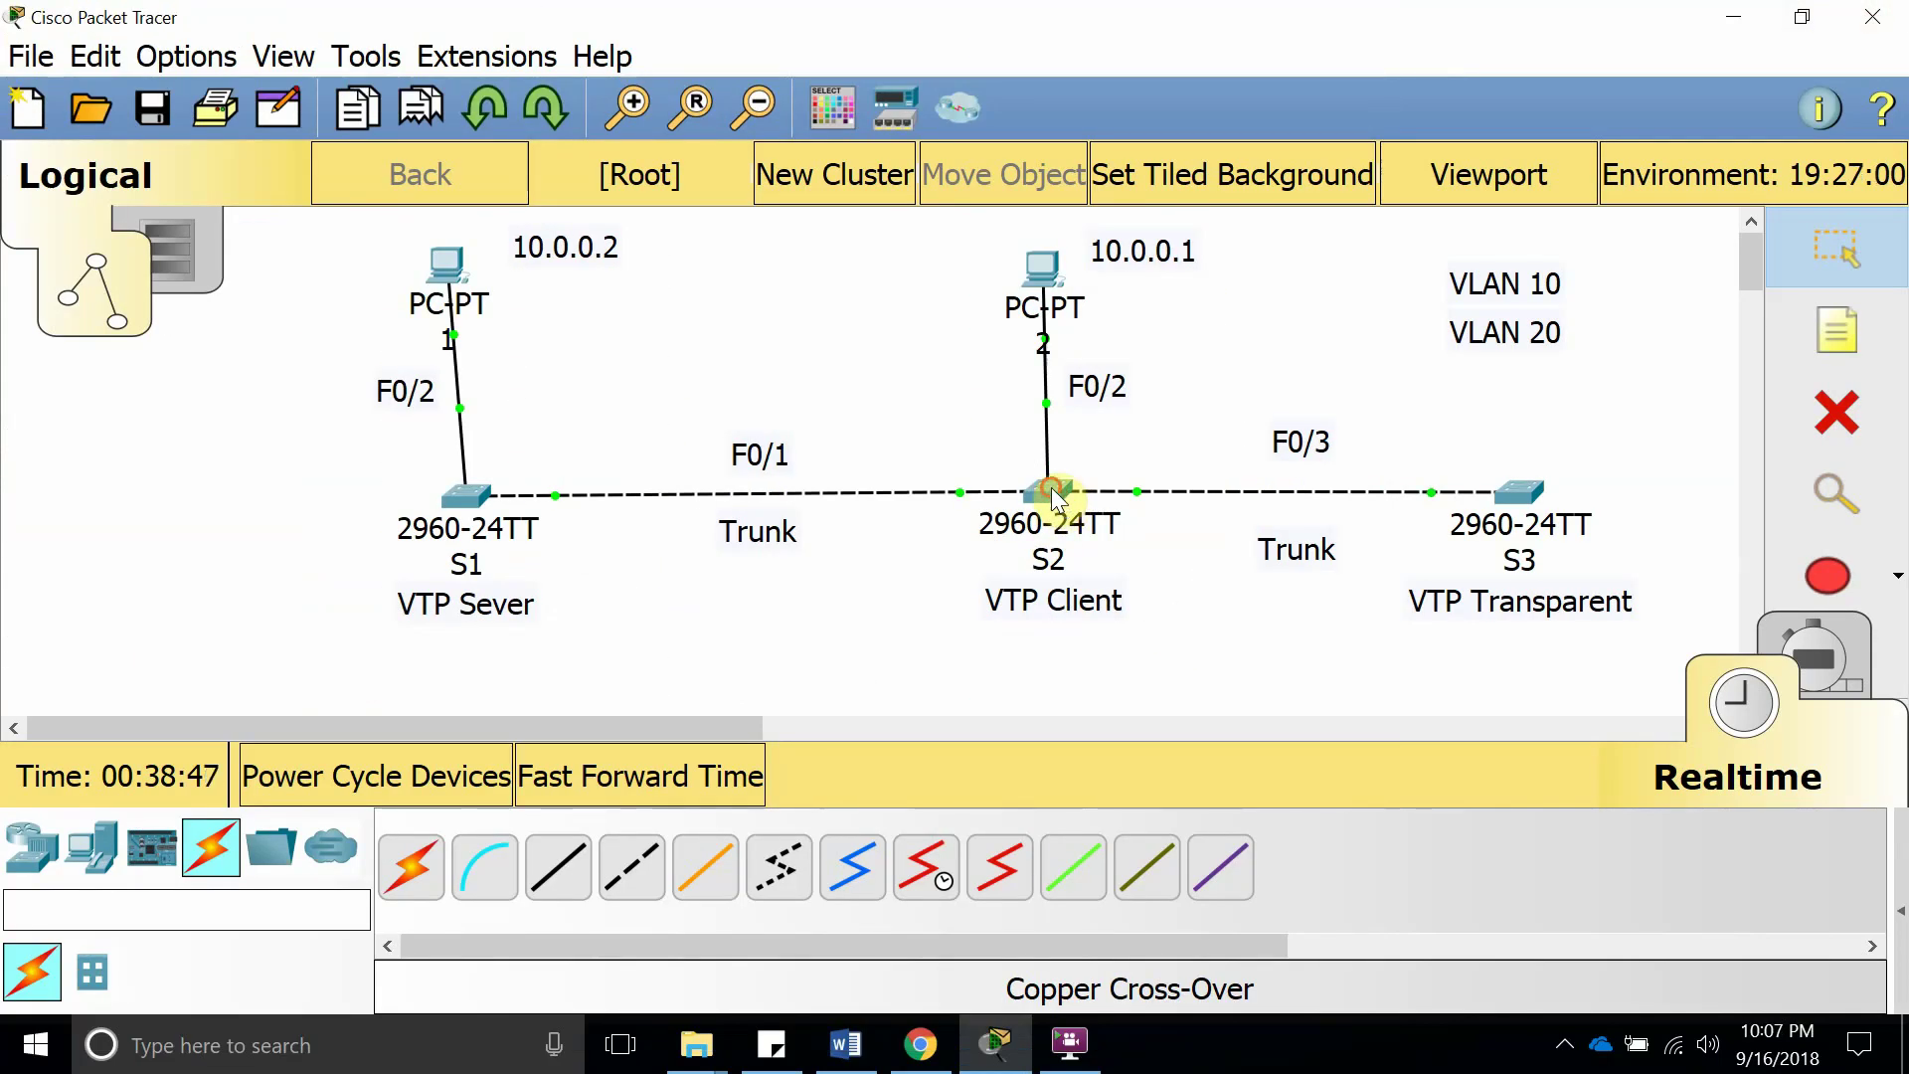
click(1052, 487)
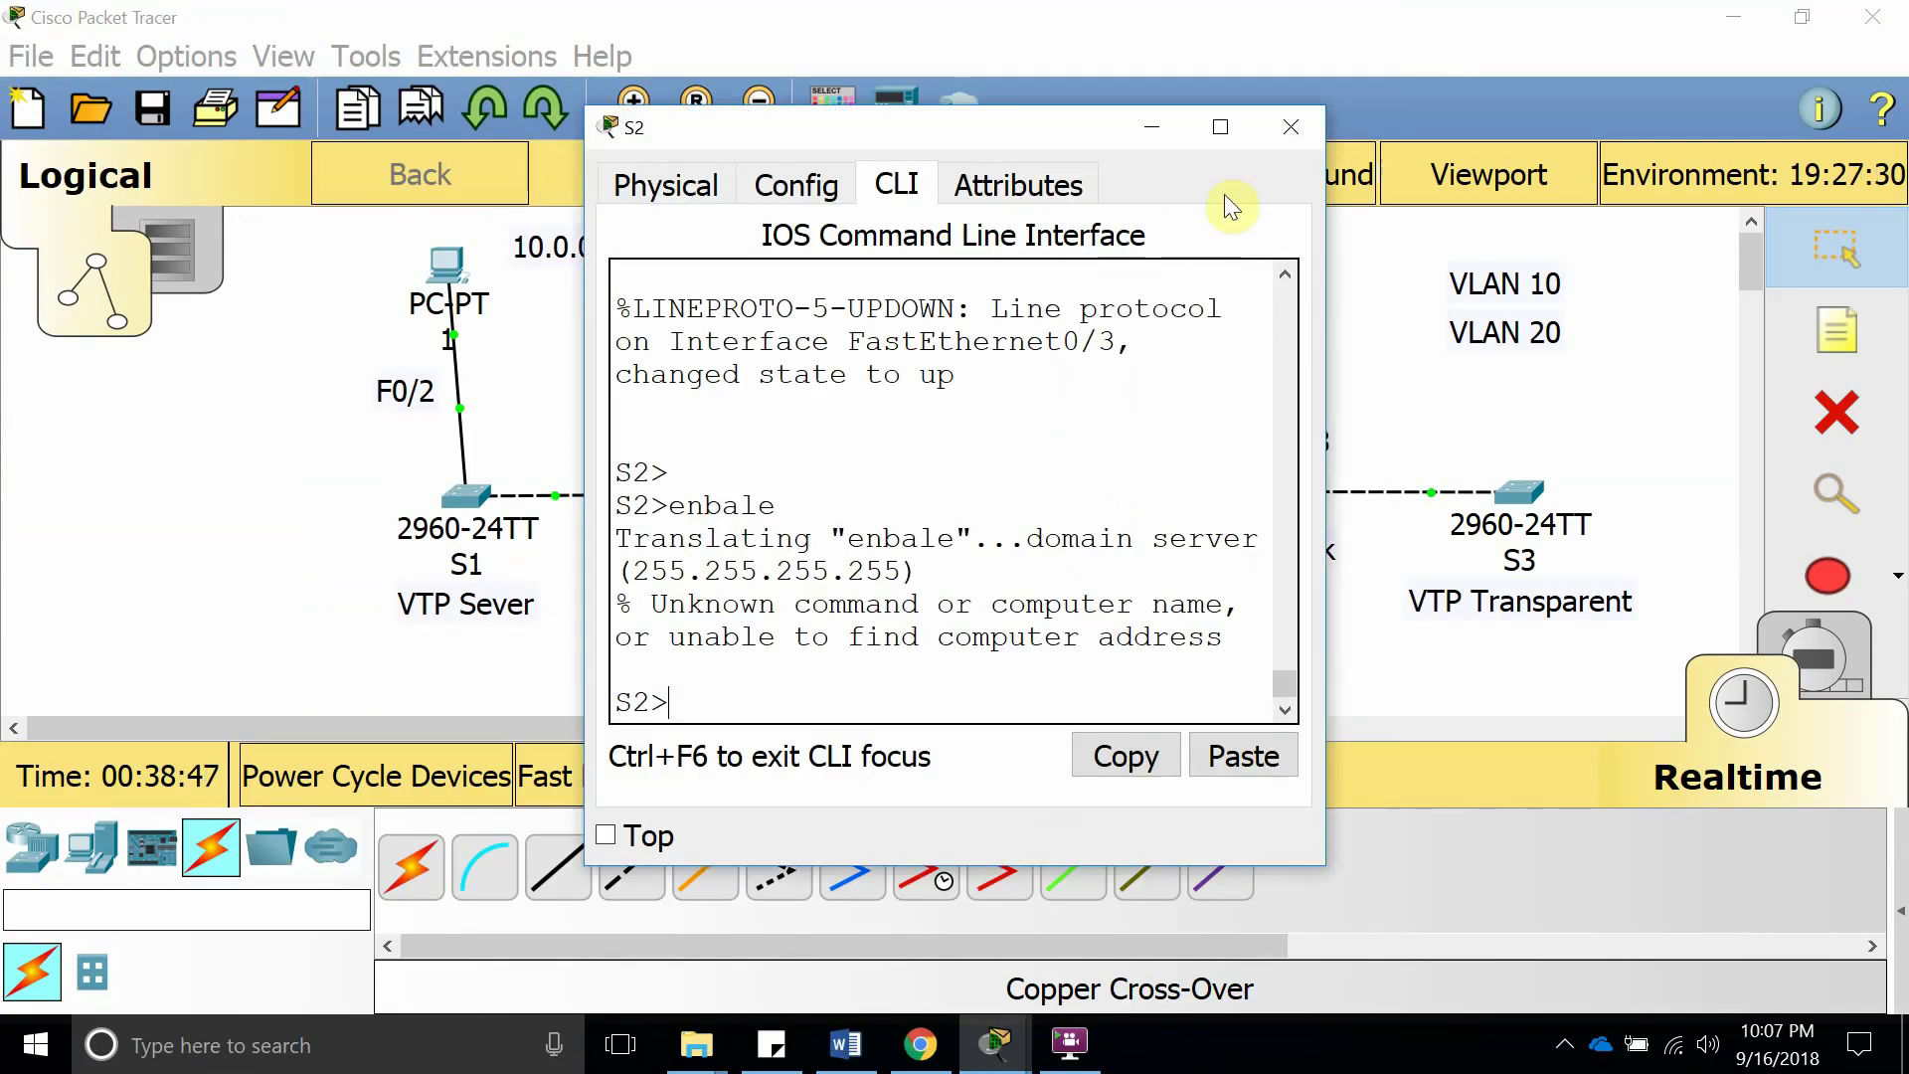
click(1220, 126)
text(enable)
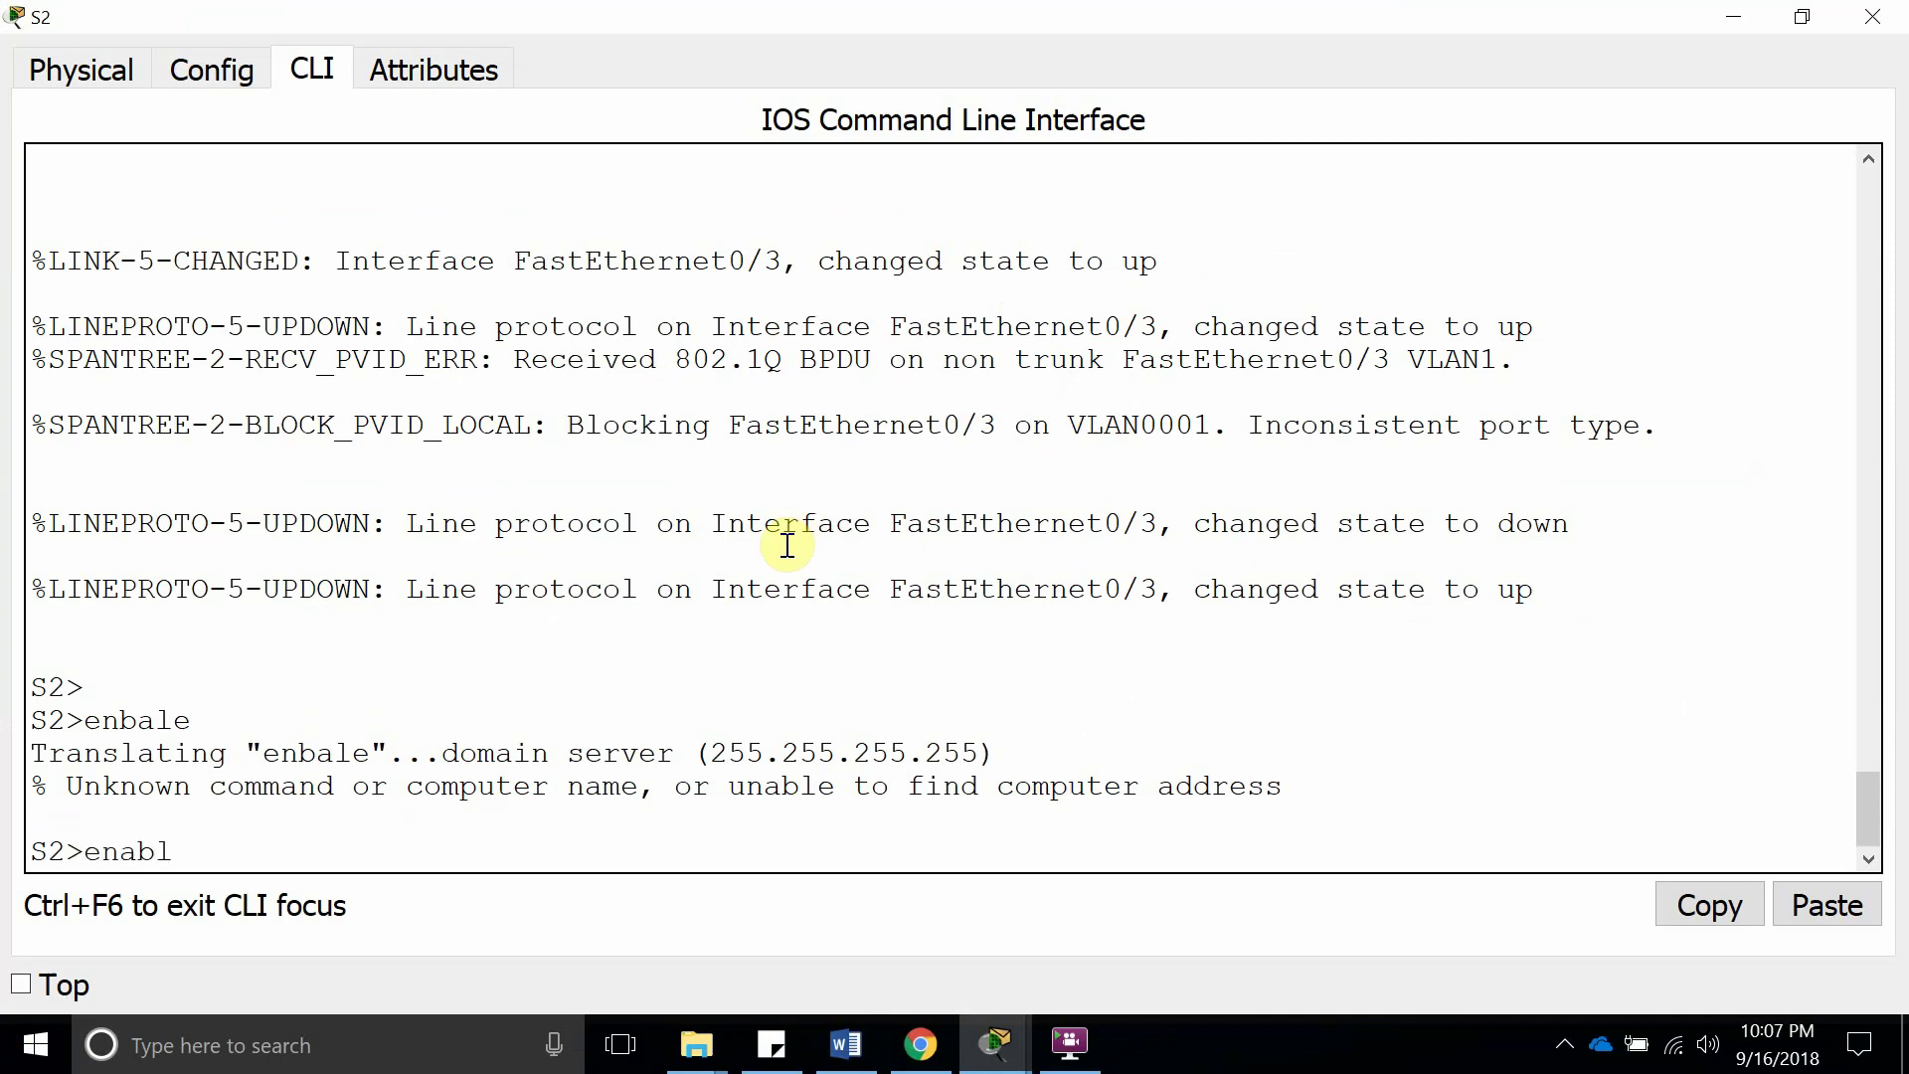
key(Return)
key(Return)
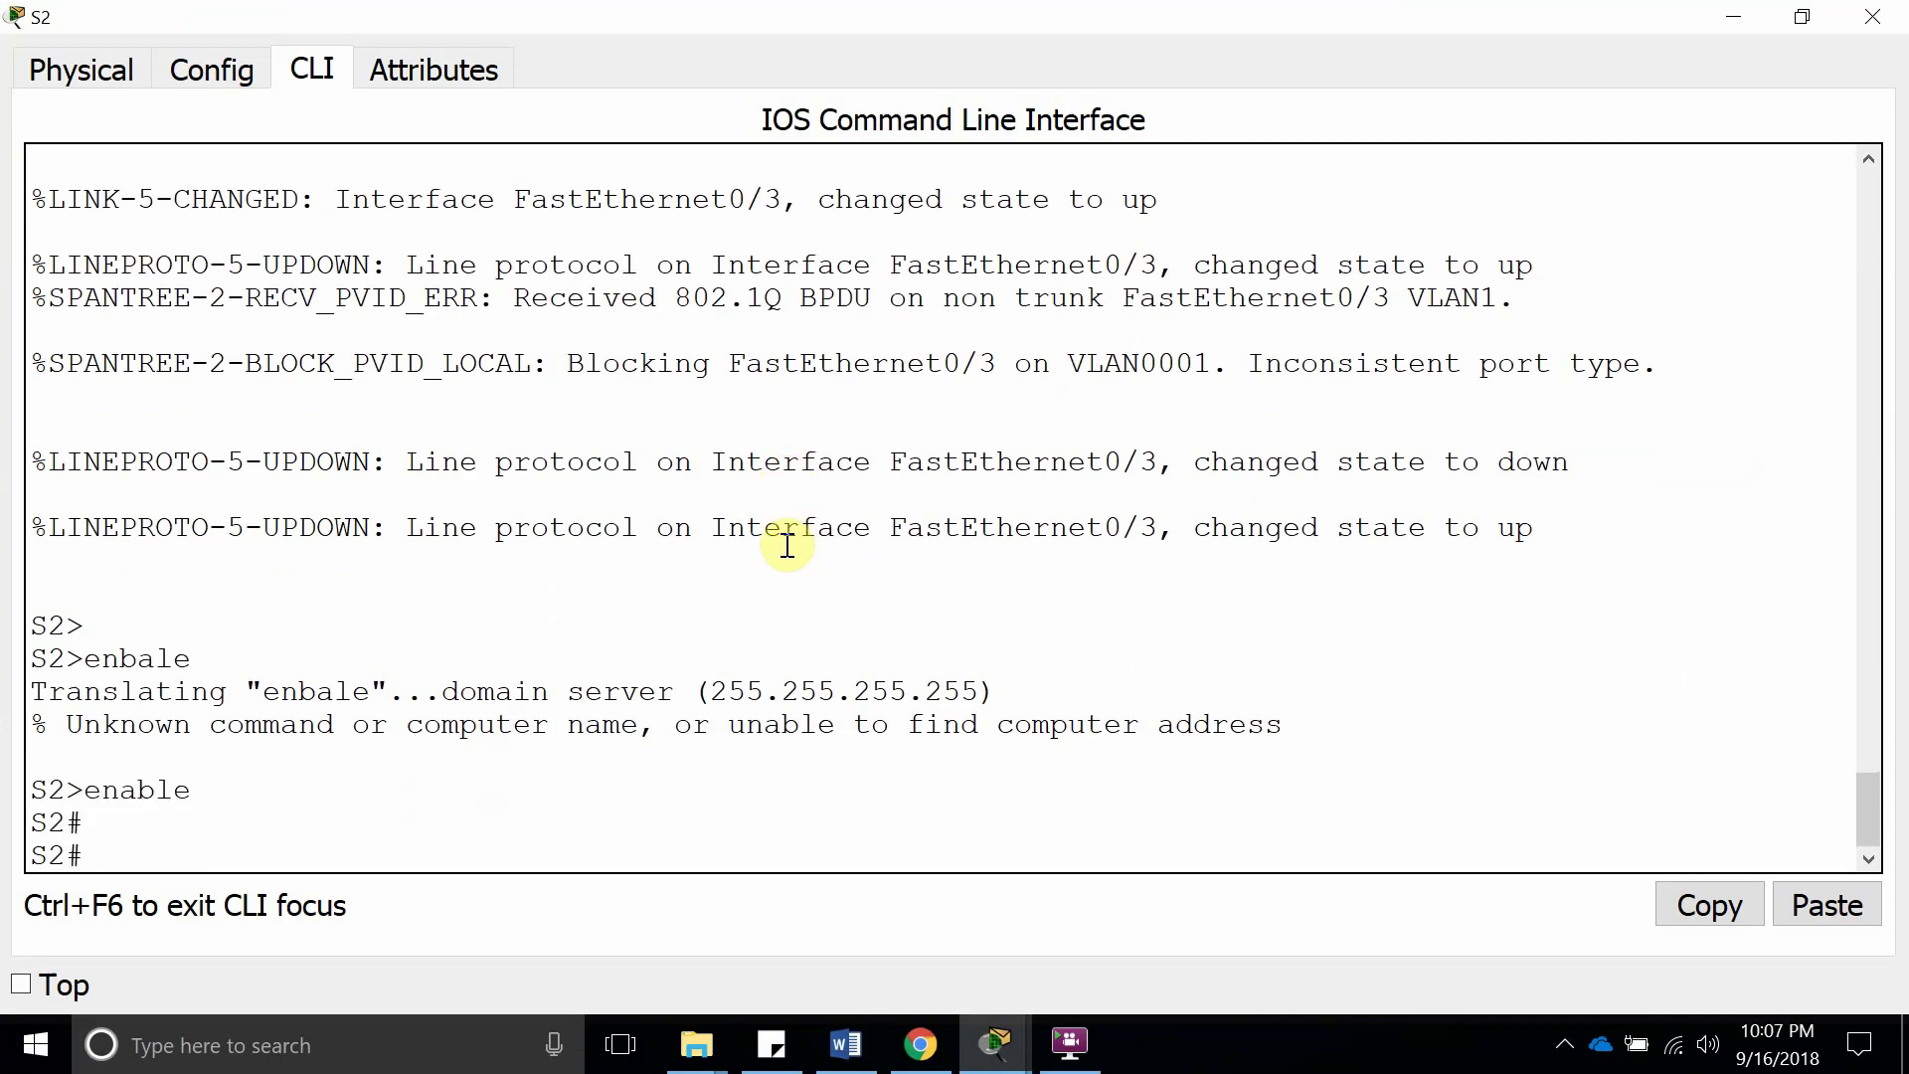
Run show vlan brief on S2 and inspect VLAN0010, VLAN0020 and VLAN0030
text(show vlan brief)
key(Return)
key(Return)
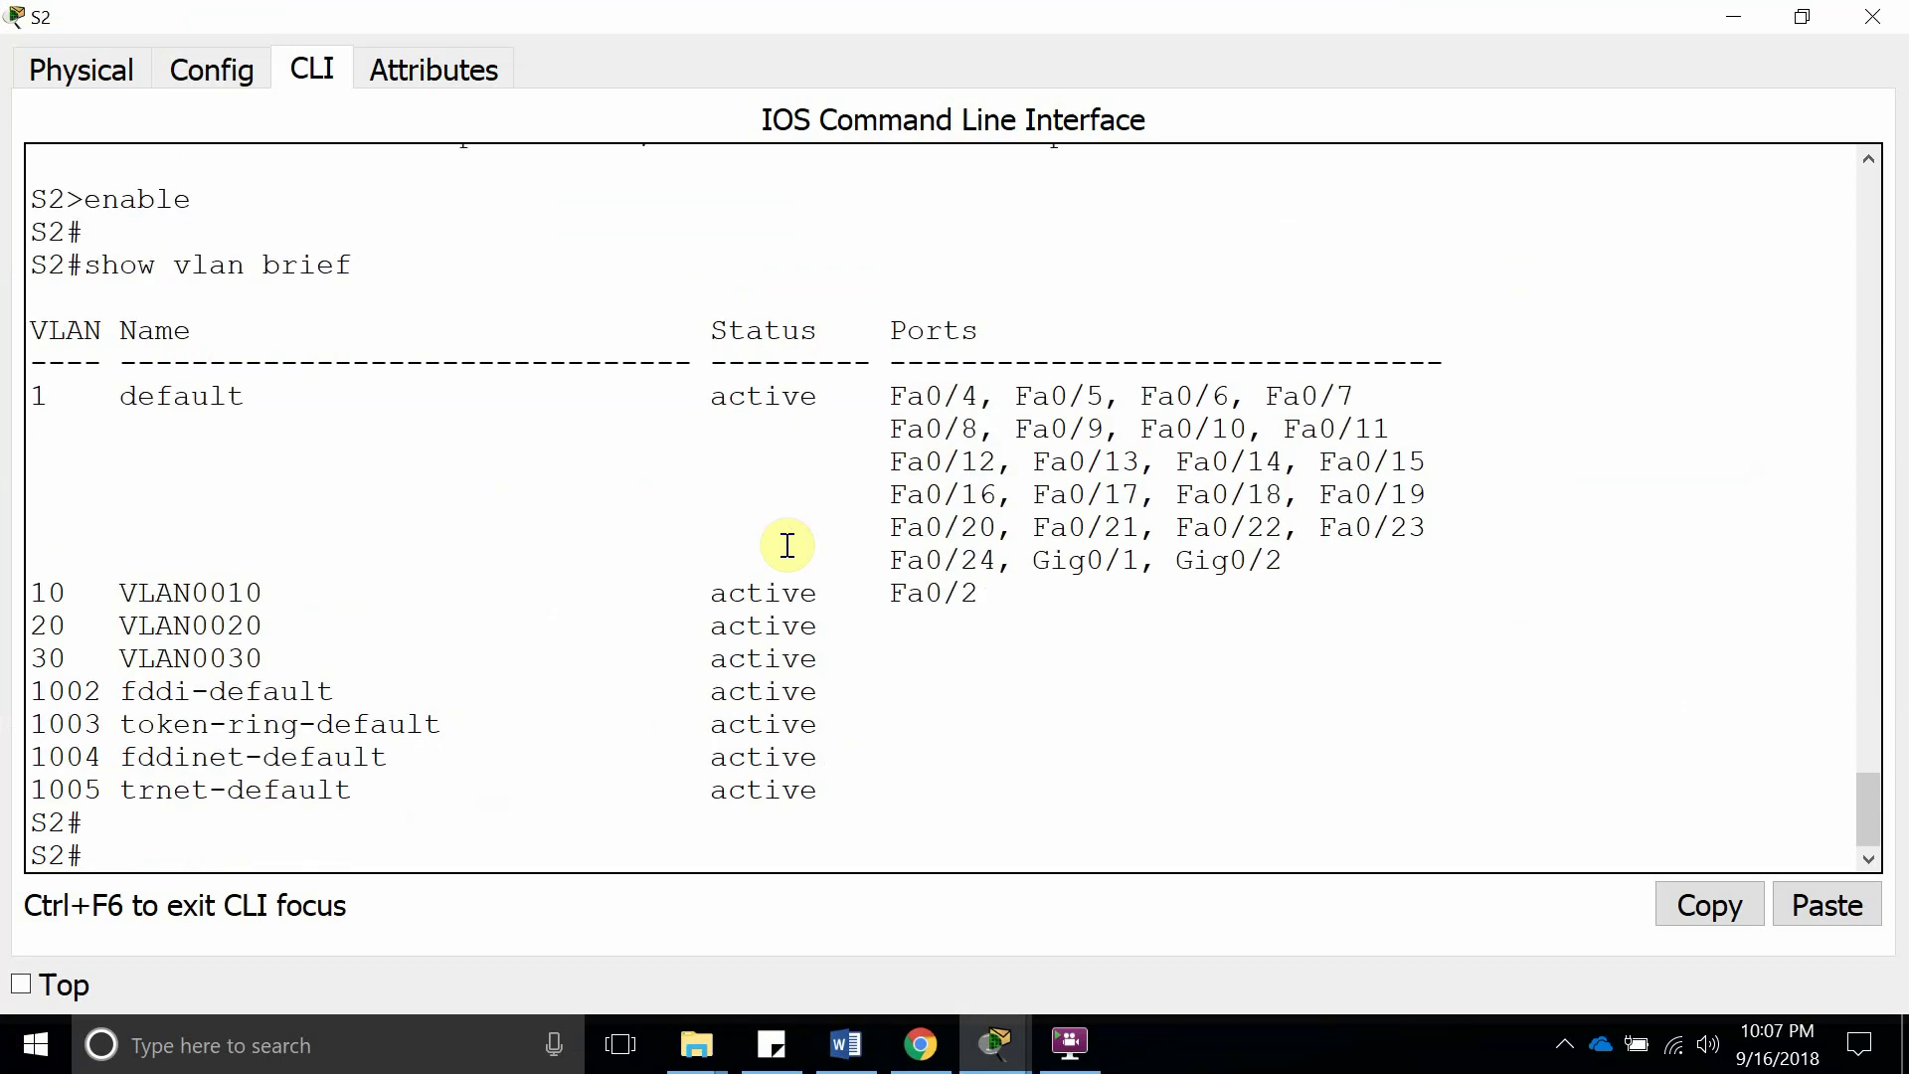
drag(280, 593, 127, 587)
double_click(128, 588)
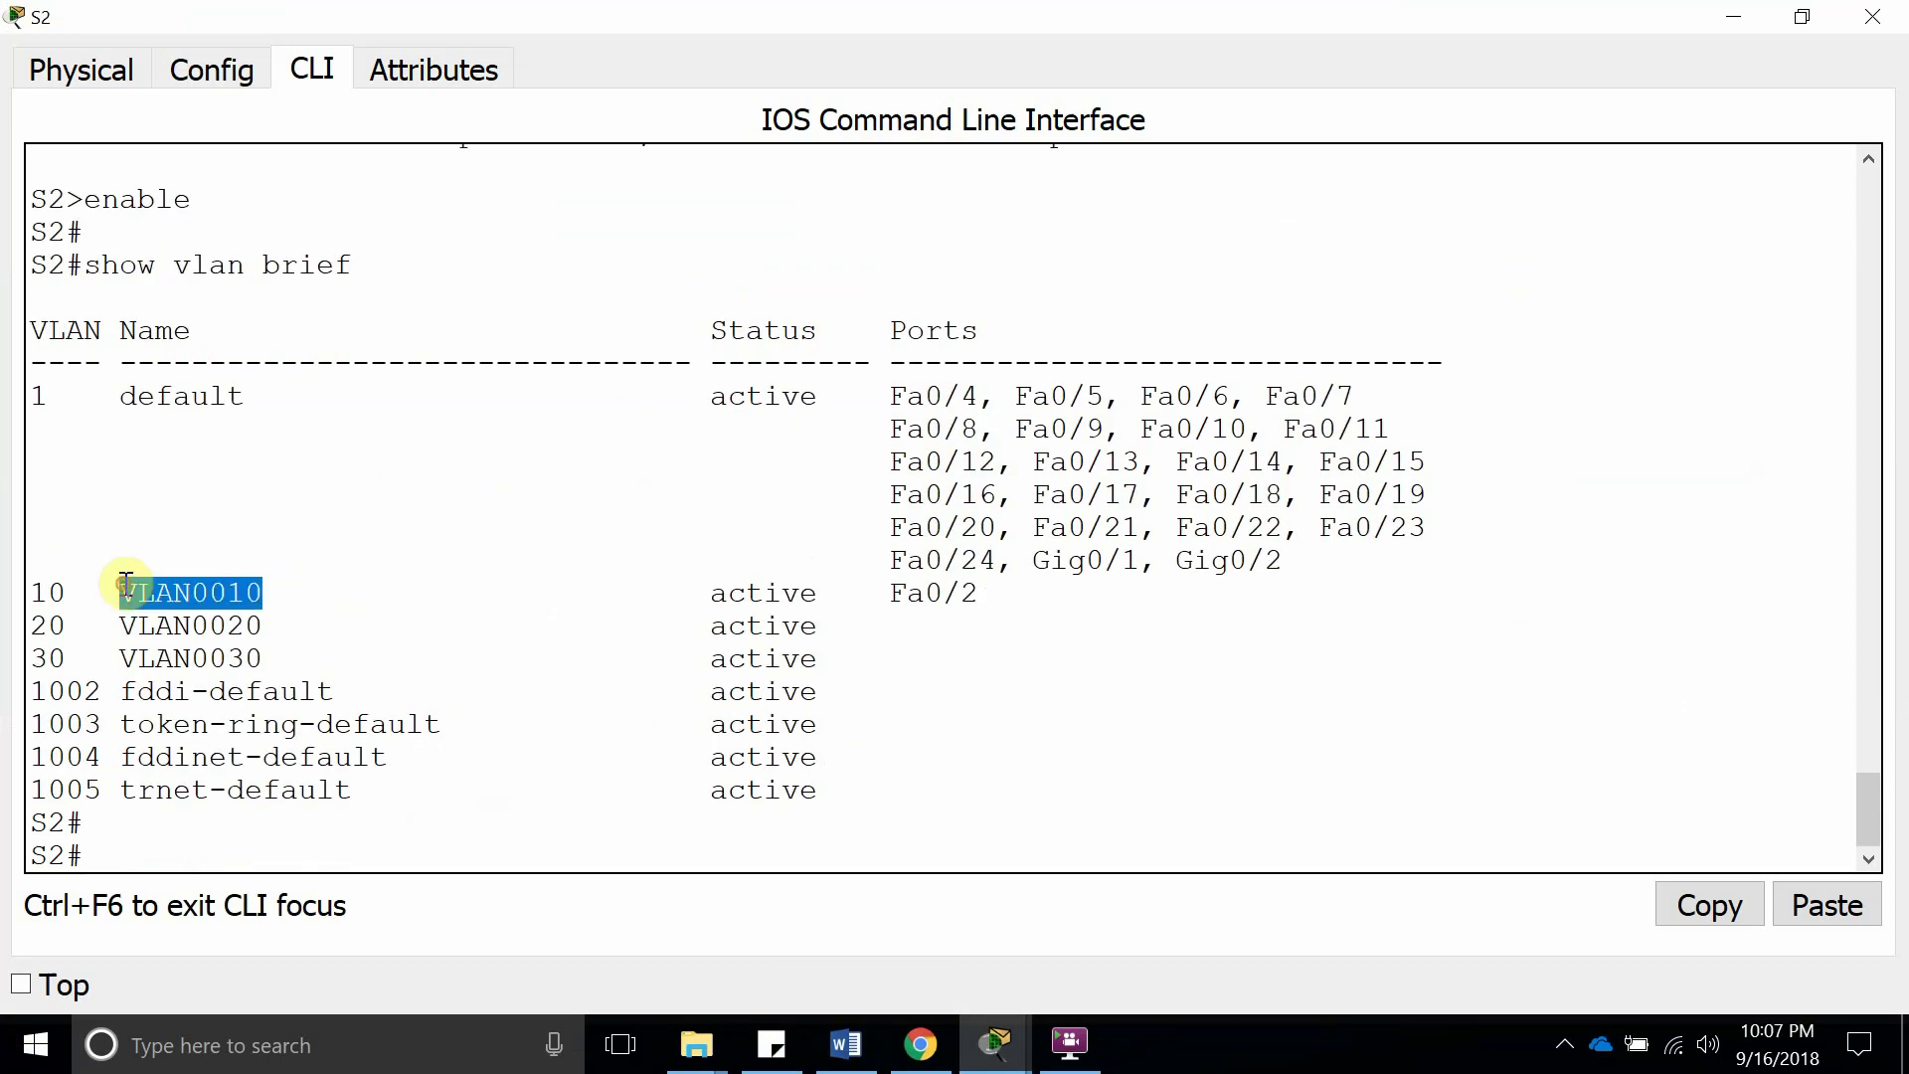
double_click(154, 624)
double_click(177, 656)
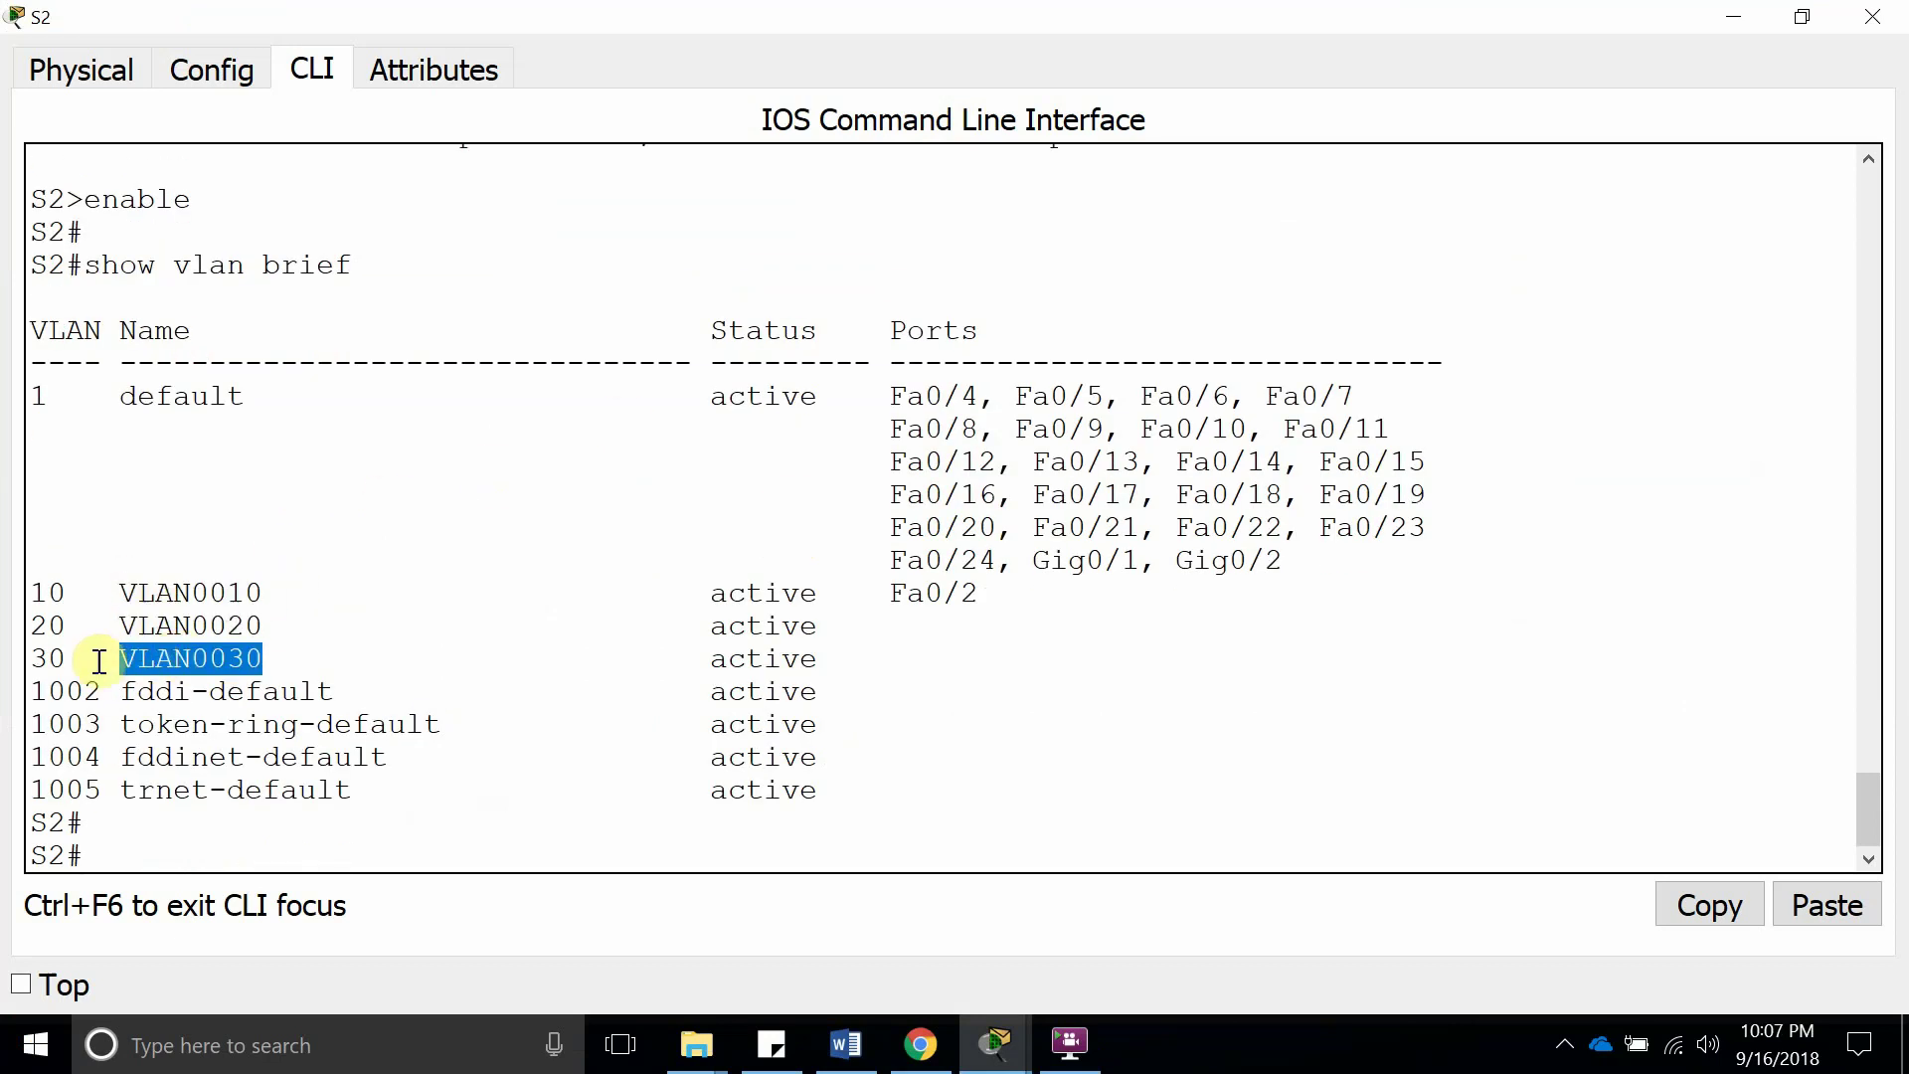
double_click(48, 657)
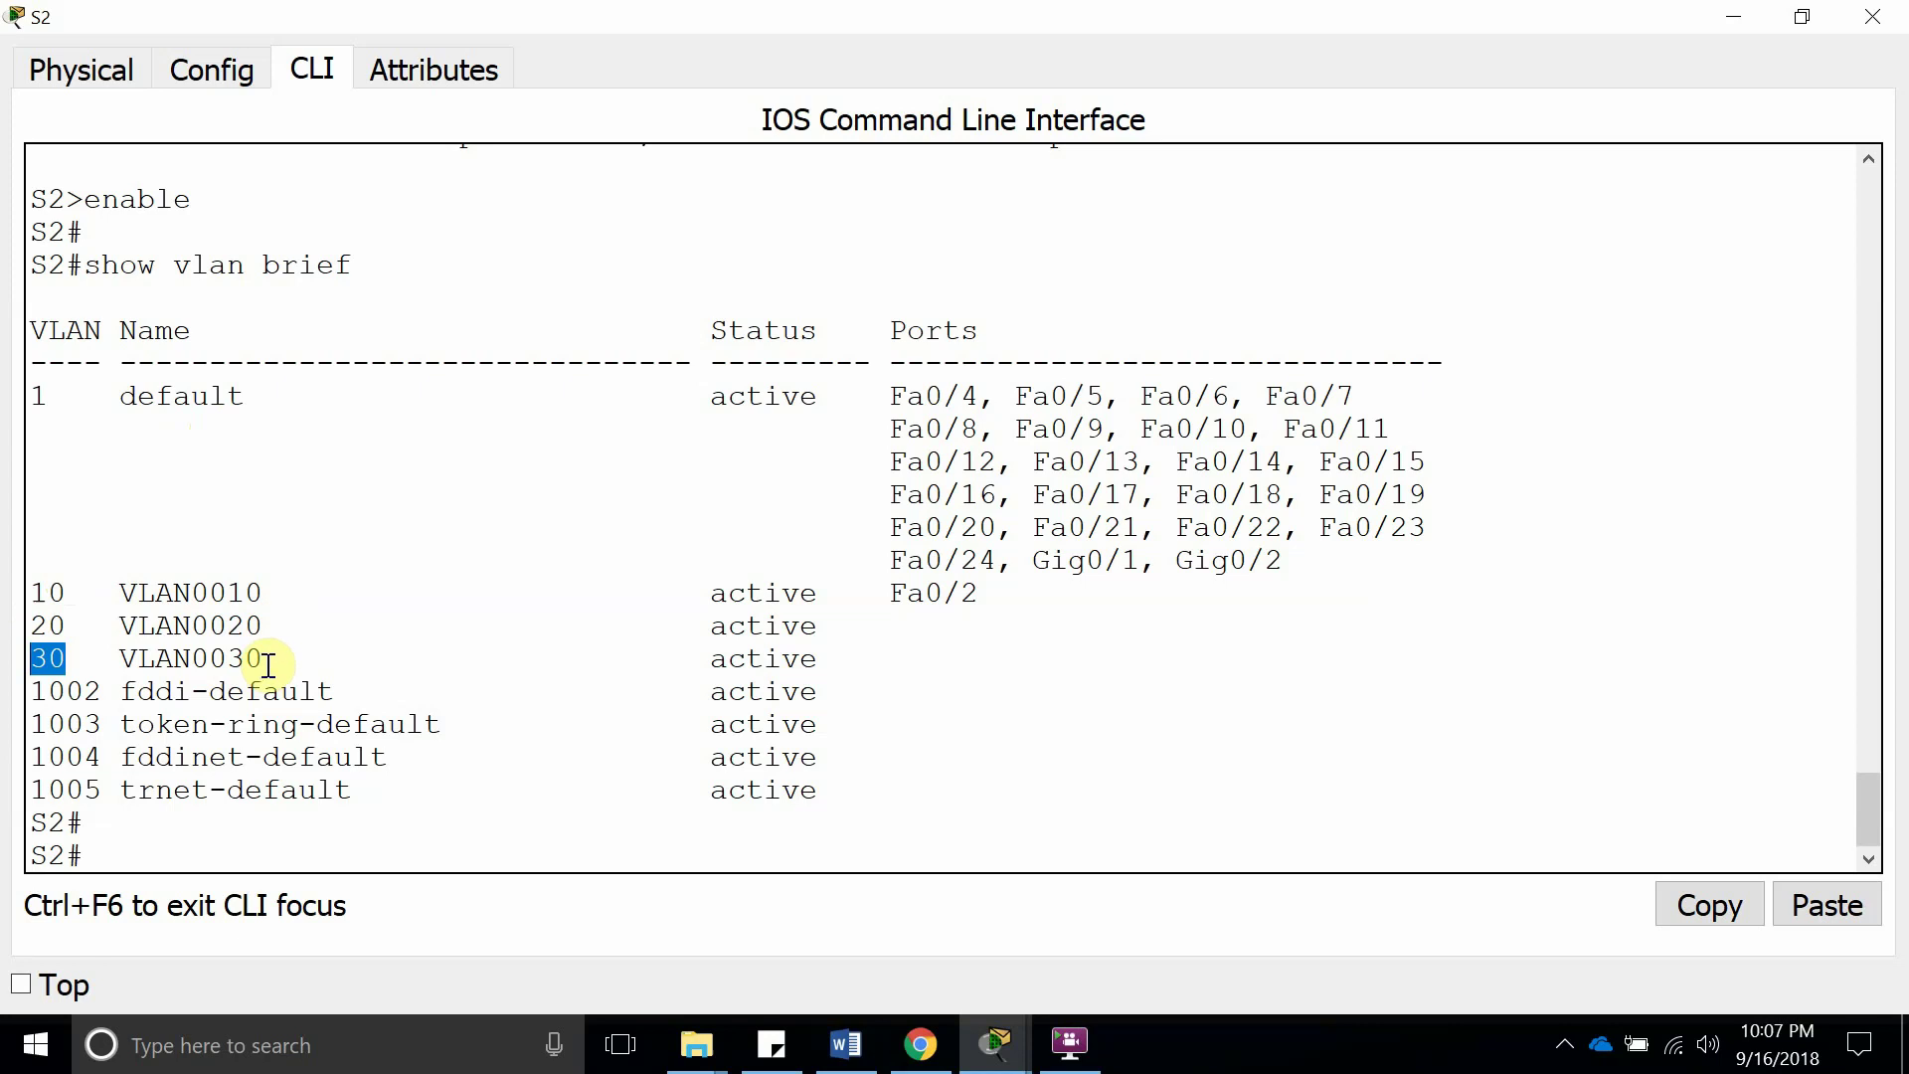
double_click(159, 625)
double_click(194, 659)
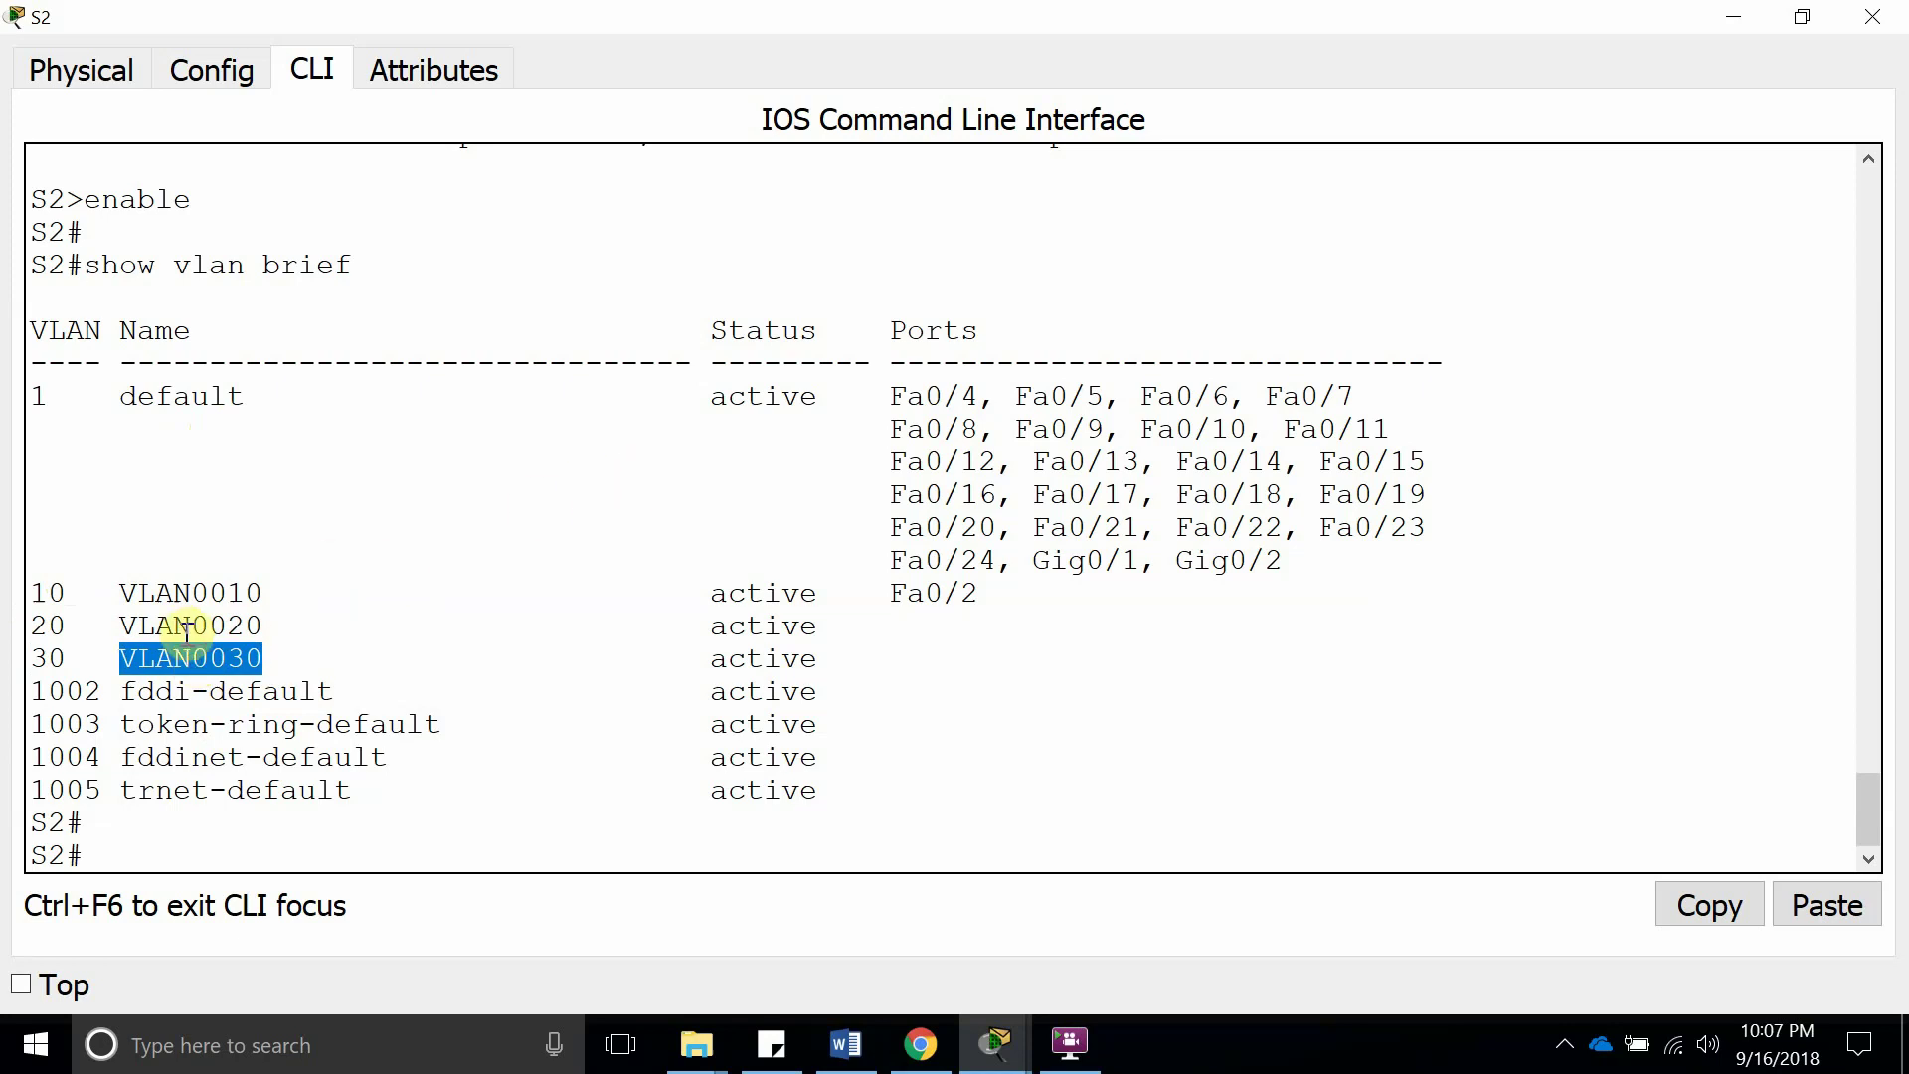
Run show vtp status on S2 and check configuration revision 3
click(184, 836)
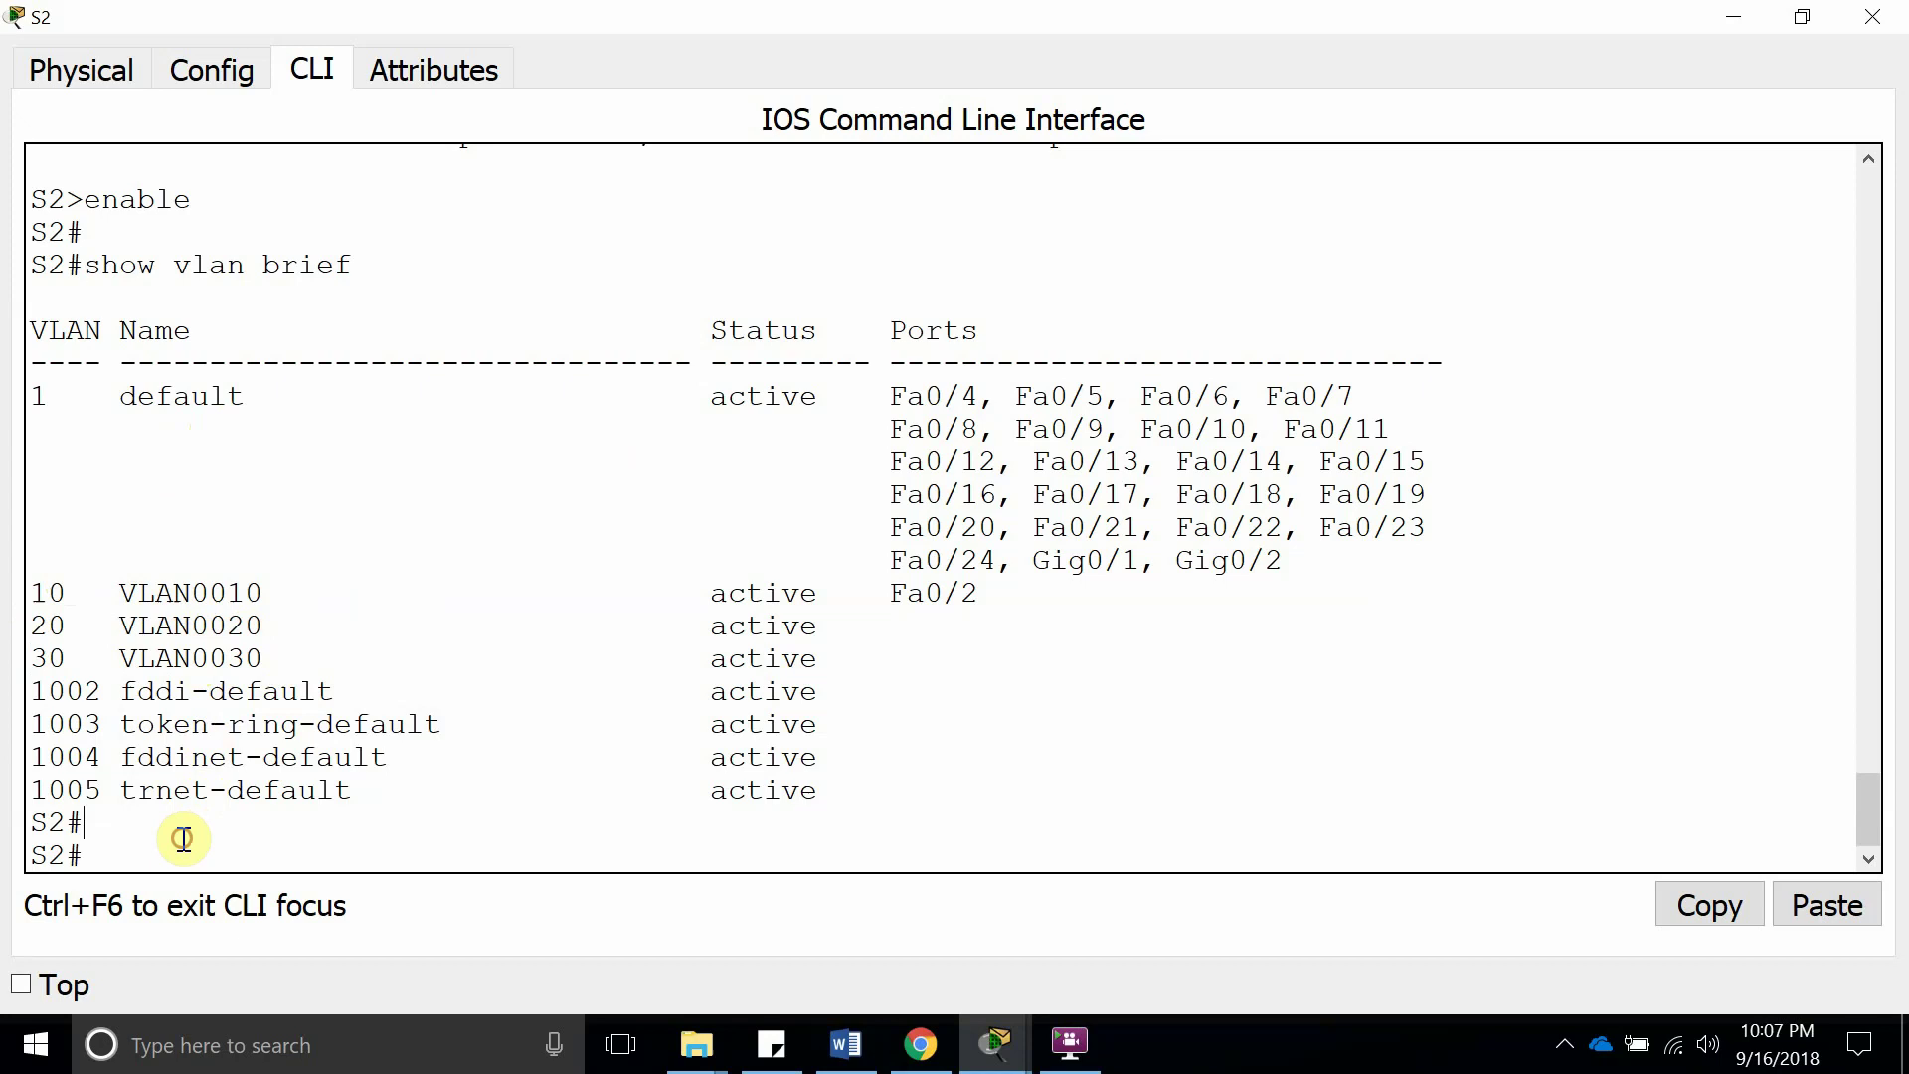
text(show v)
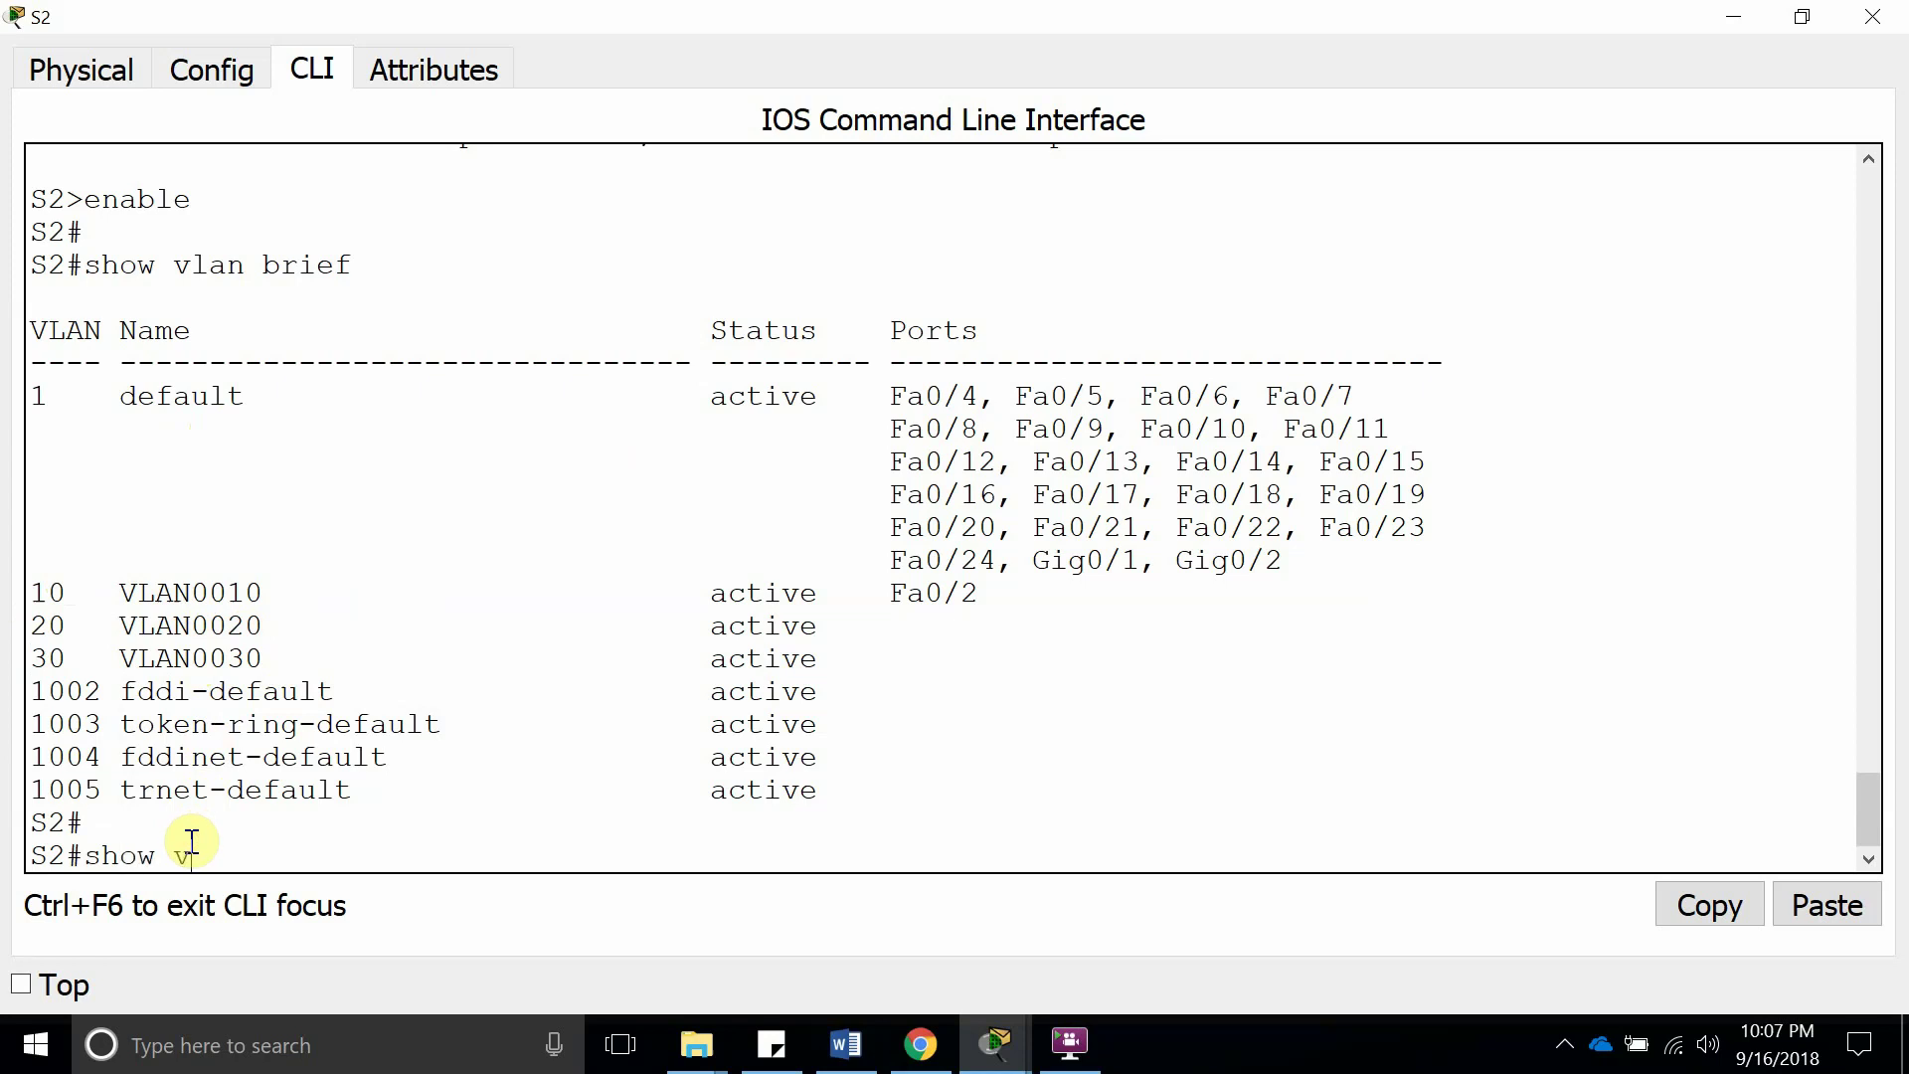
text(tp statu)
key(Tab)
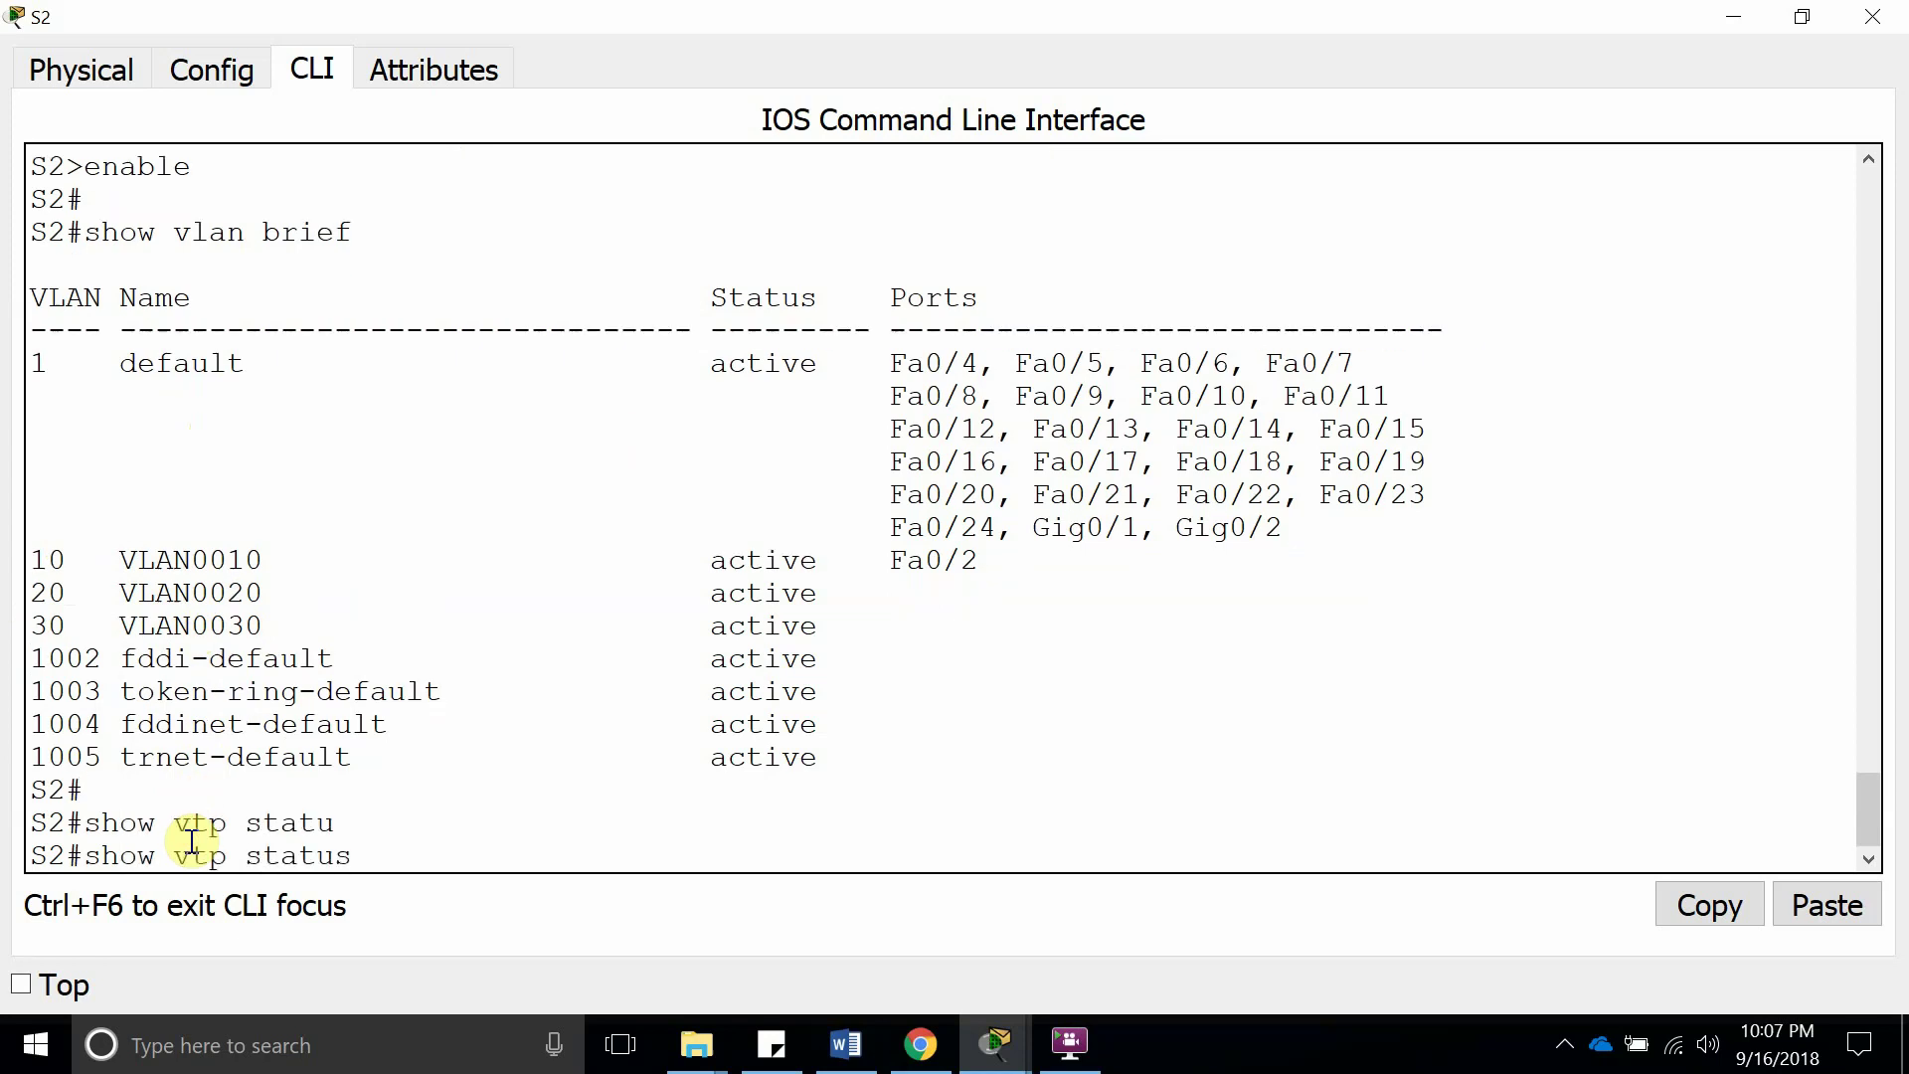
key(Return)
drag(623, 496, 661, 500)
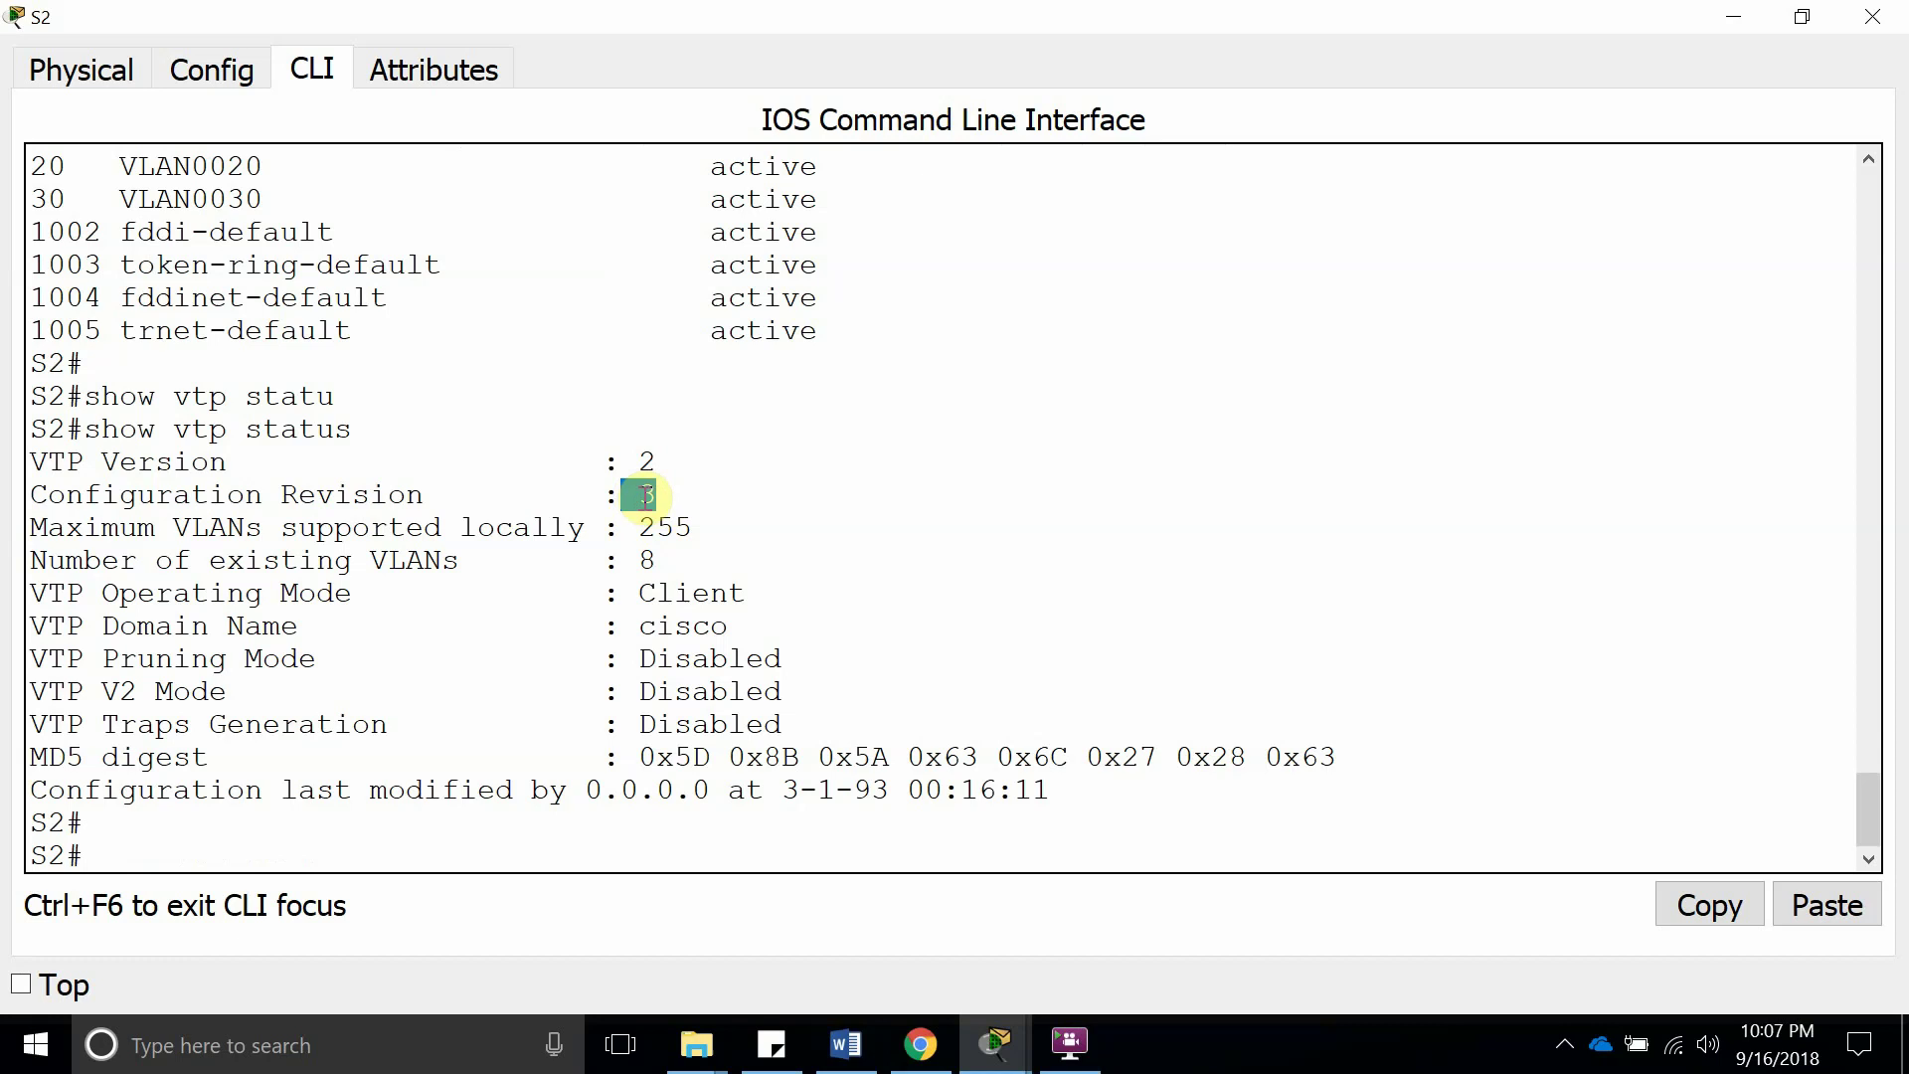
click(645, 497)
double_click(645, 497)
Review the VLAN 20 and 30 rows in S2's earlier VLAN list
scroll(331, 514, up, 3)
drag(318, 499, 34, 497)
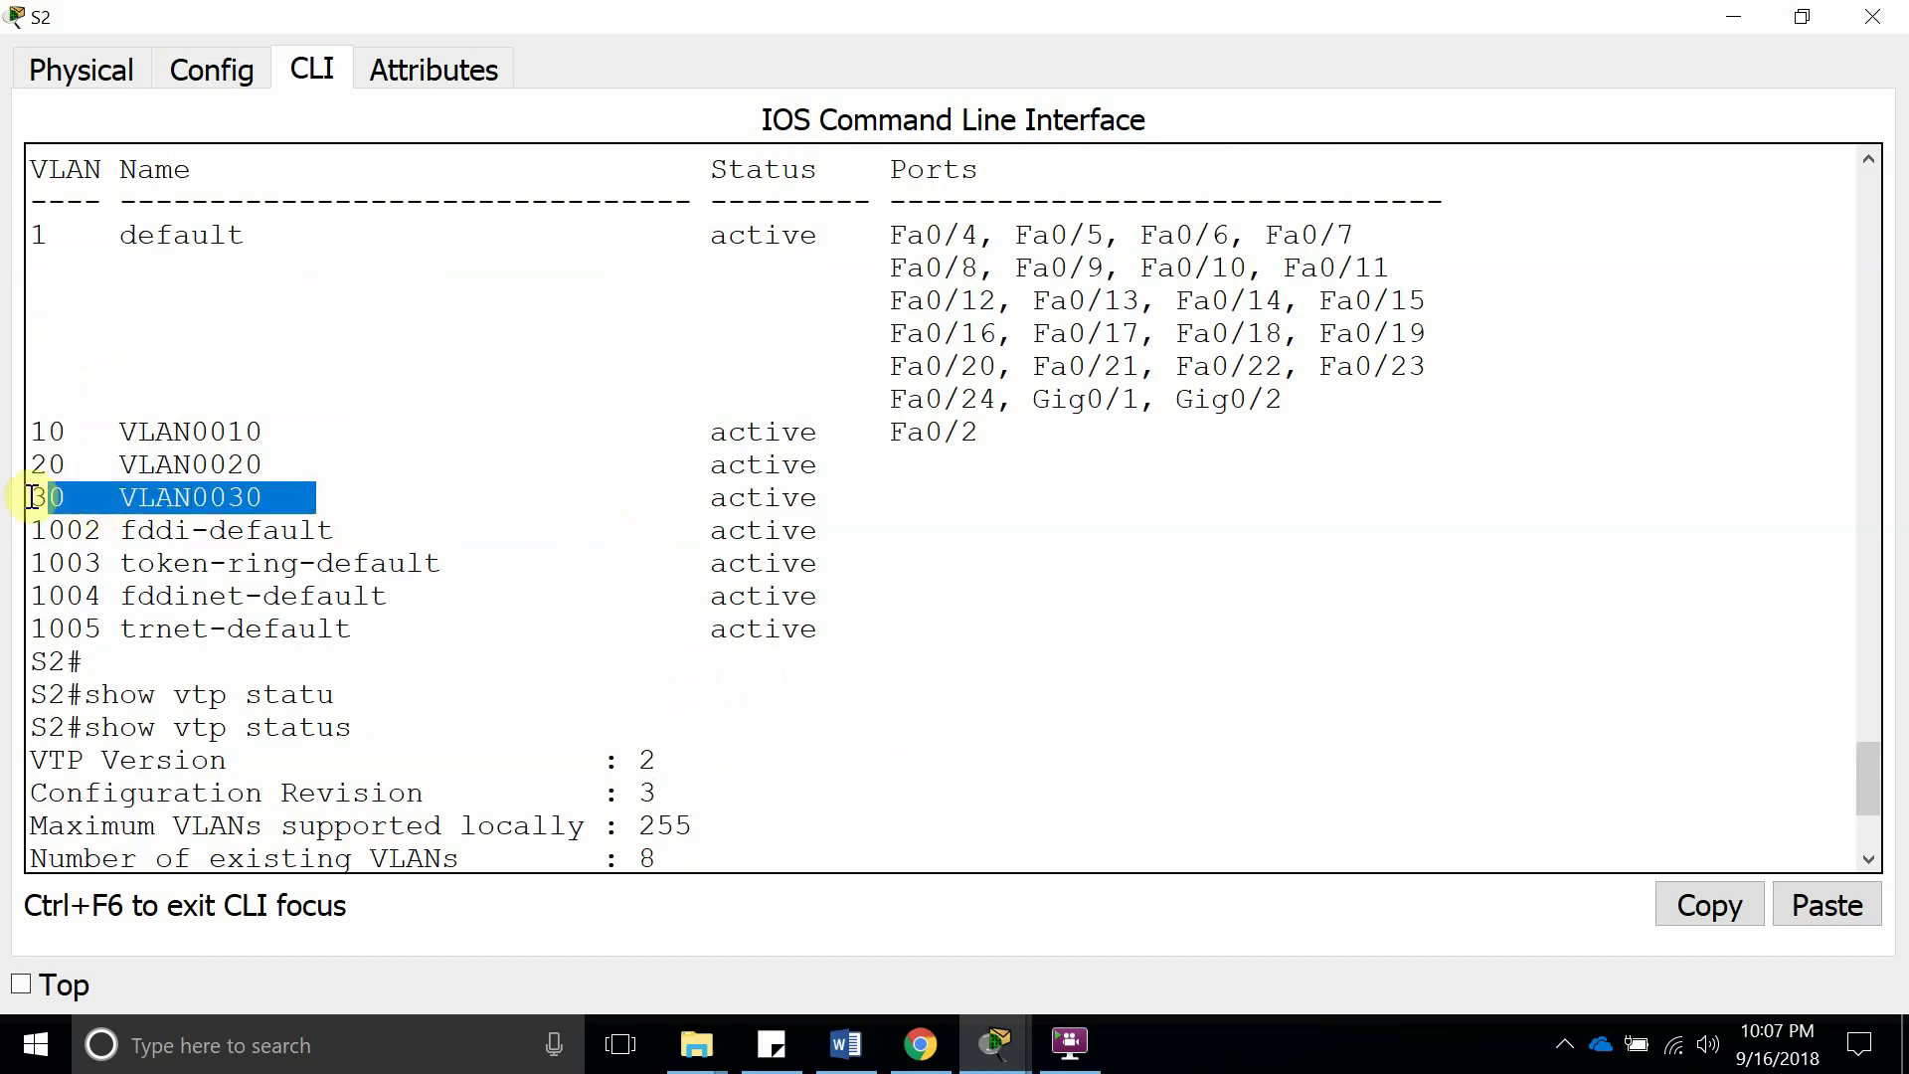
double_click(40, 497)
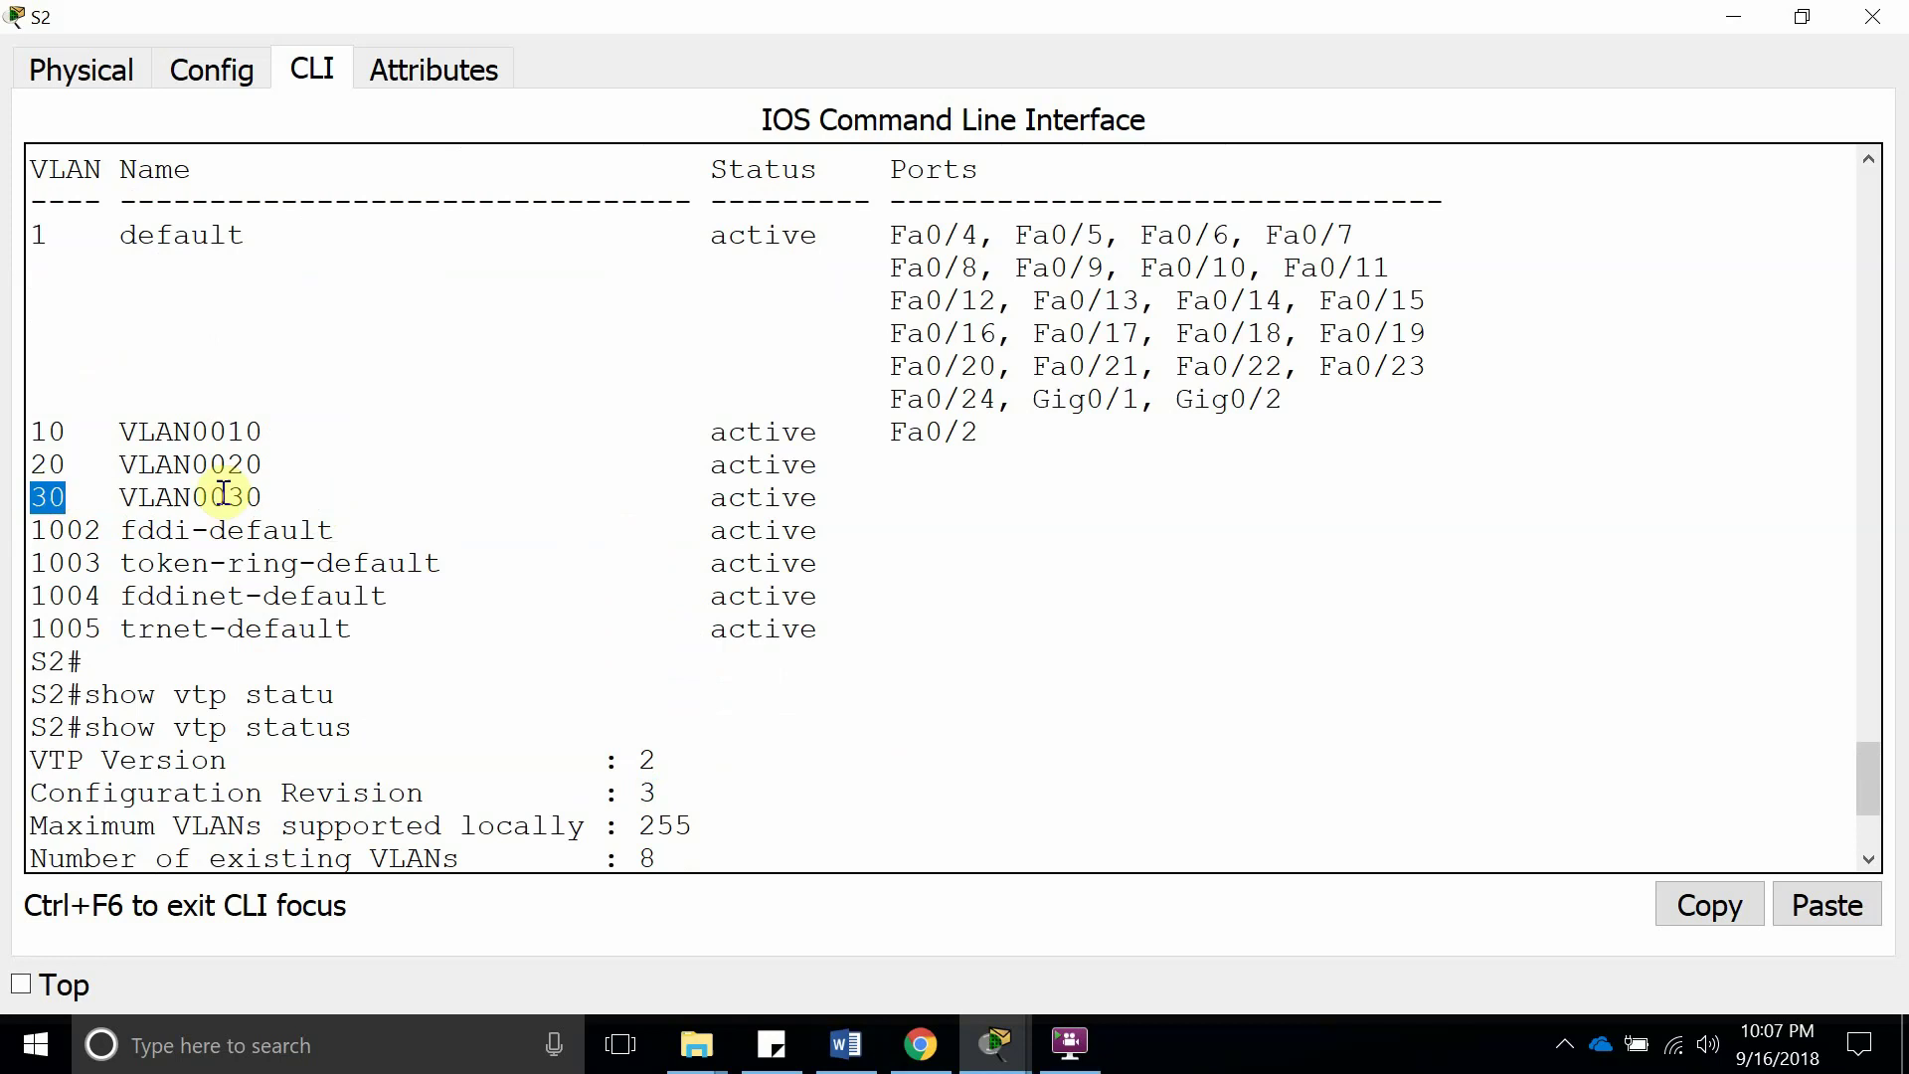
drag(264, 497, 56, 468)
scroll(427, 586, down, 3)
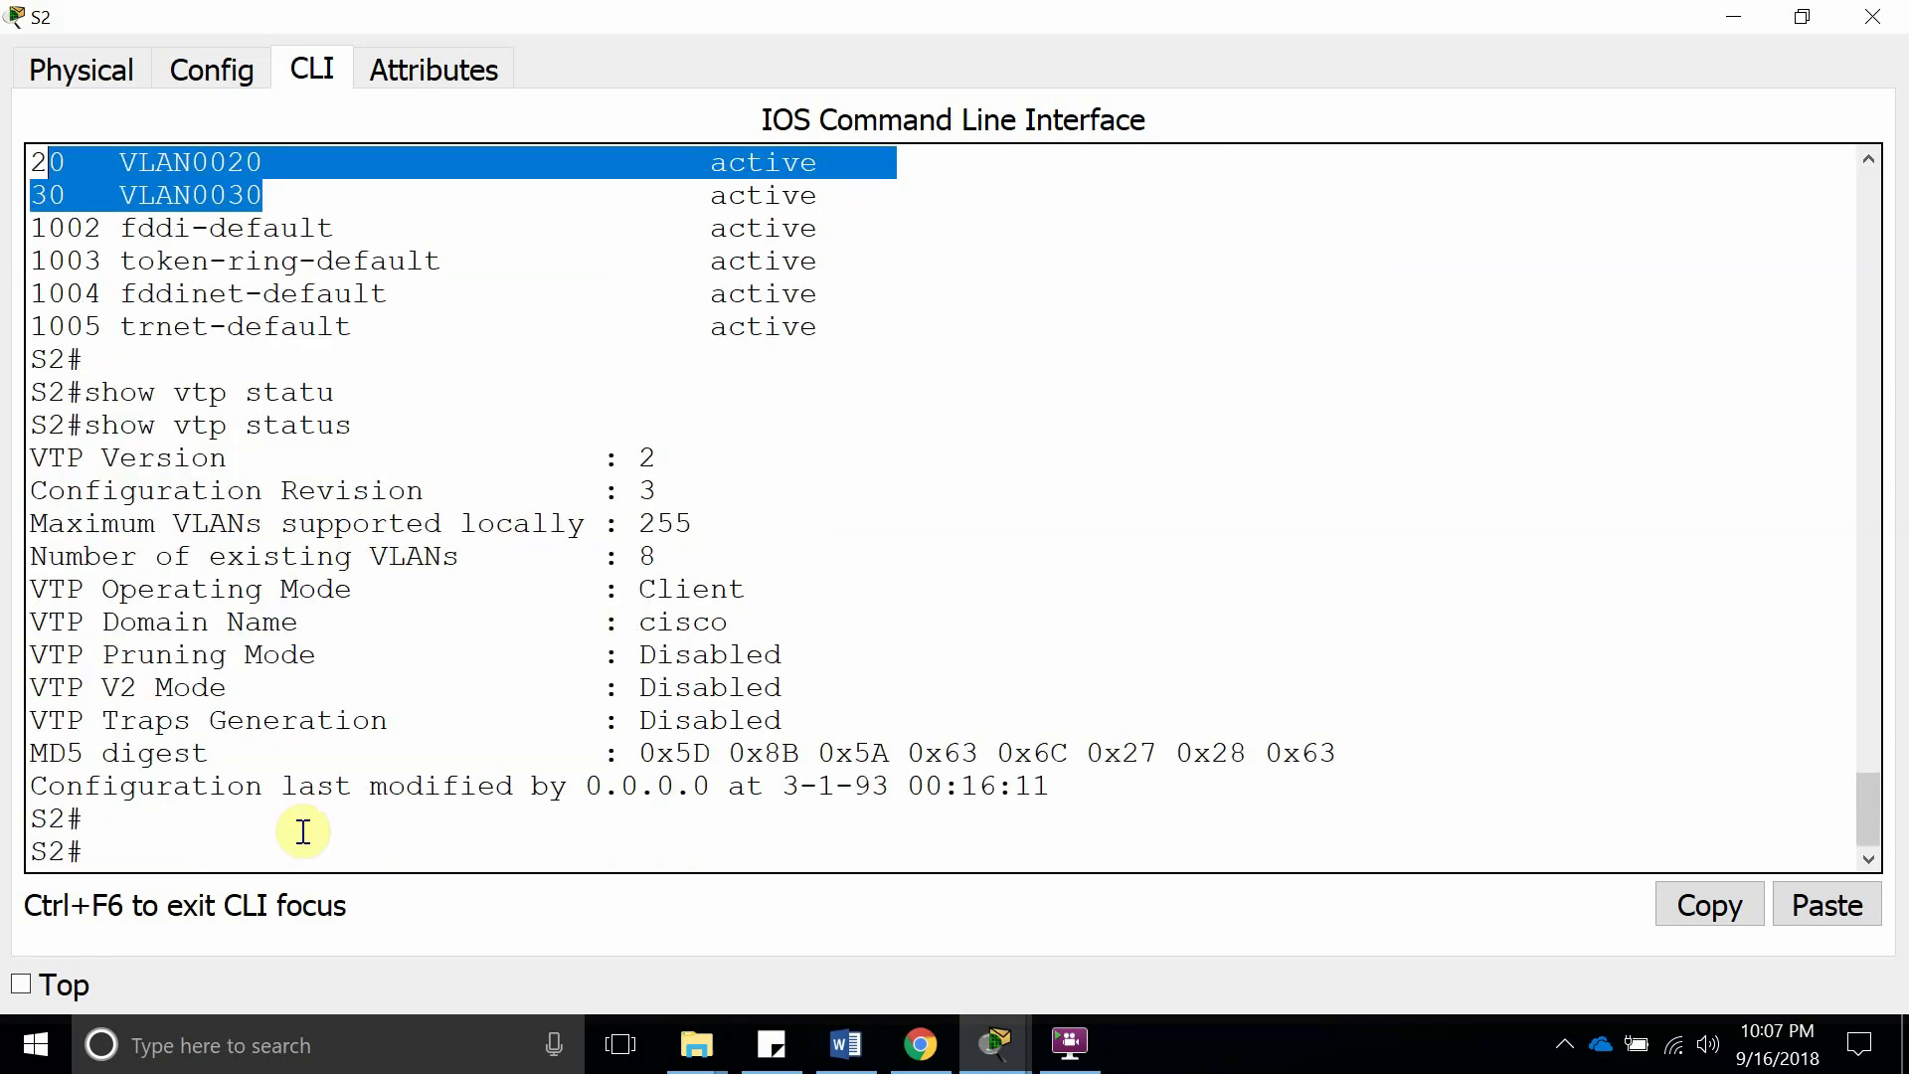
click(252, 848)
Enter global configuration mode on S2 and set the matching VTP password
text(con)
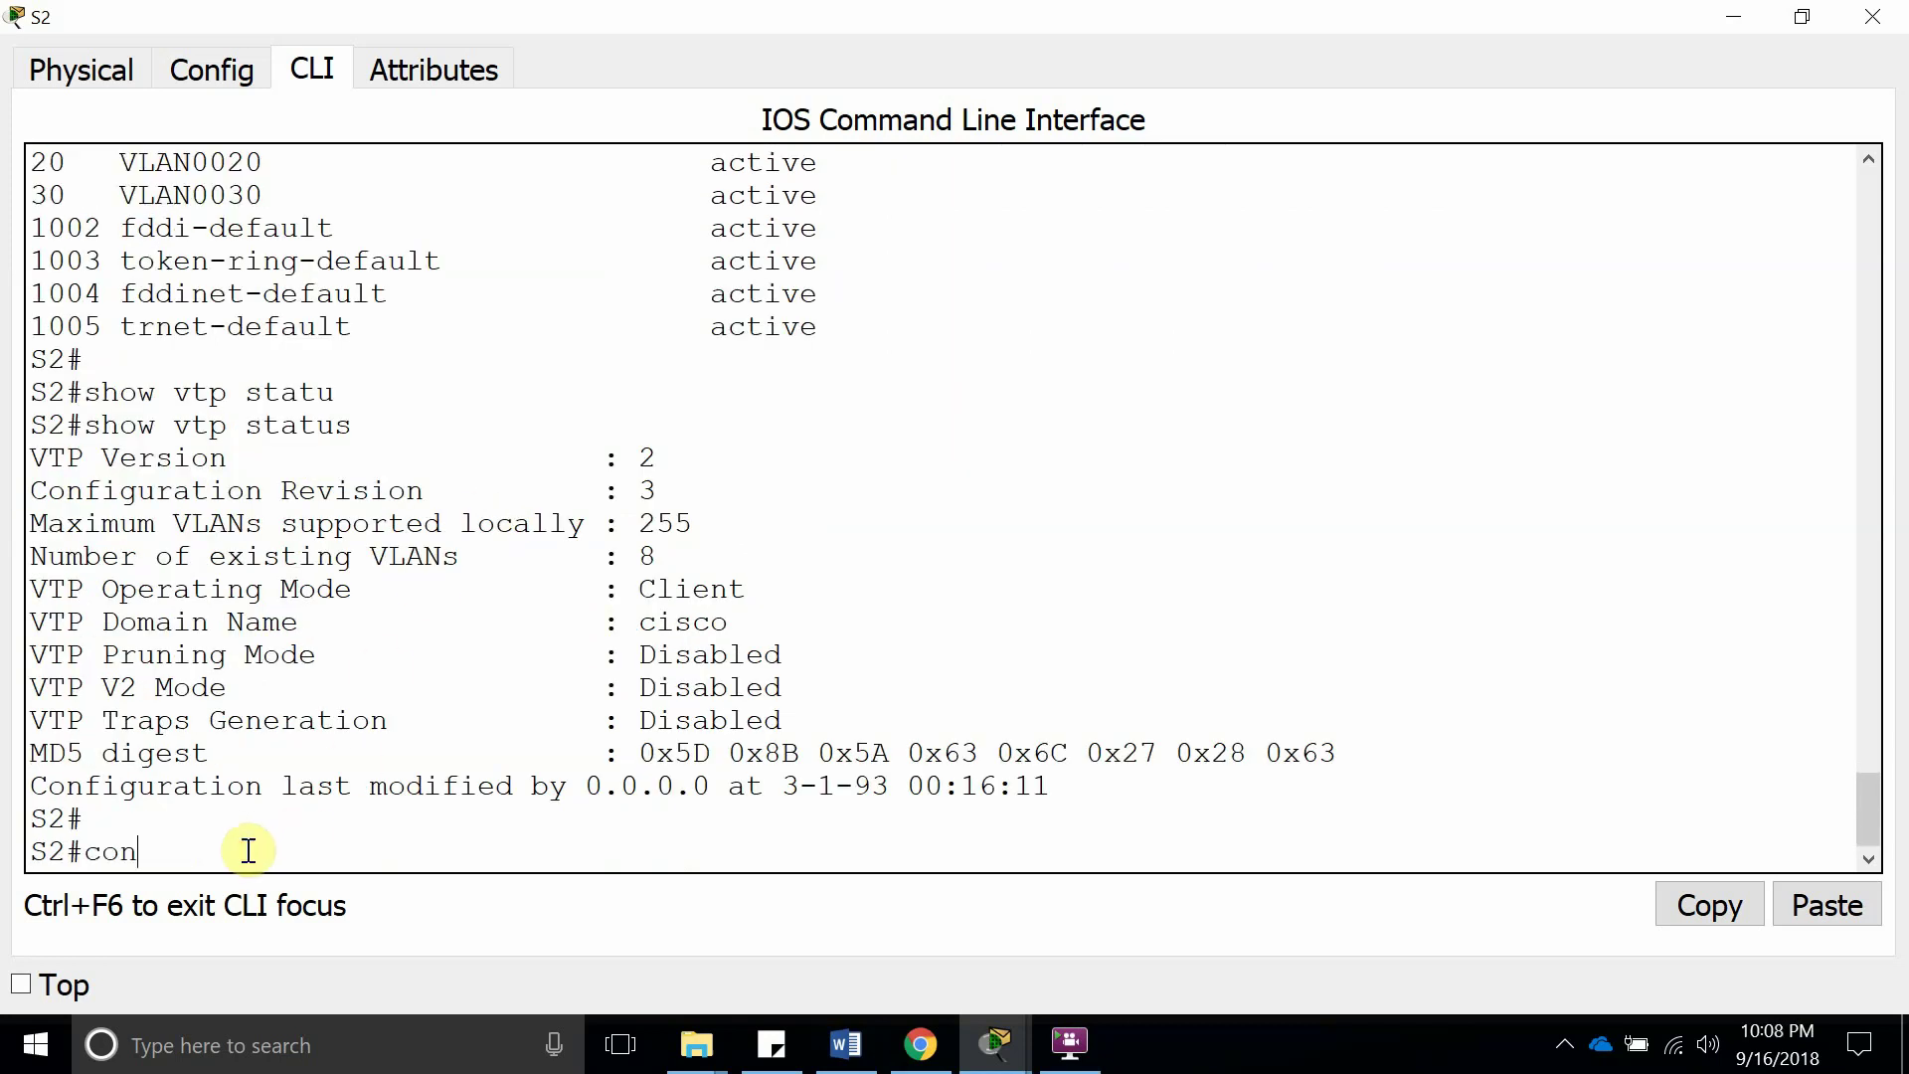
text(fig t)
key(Return)
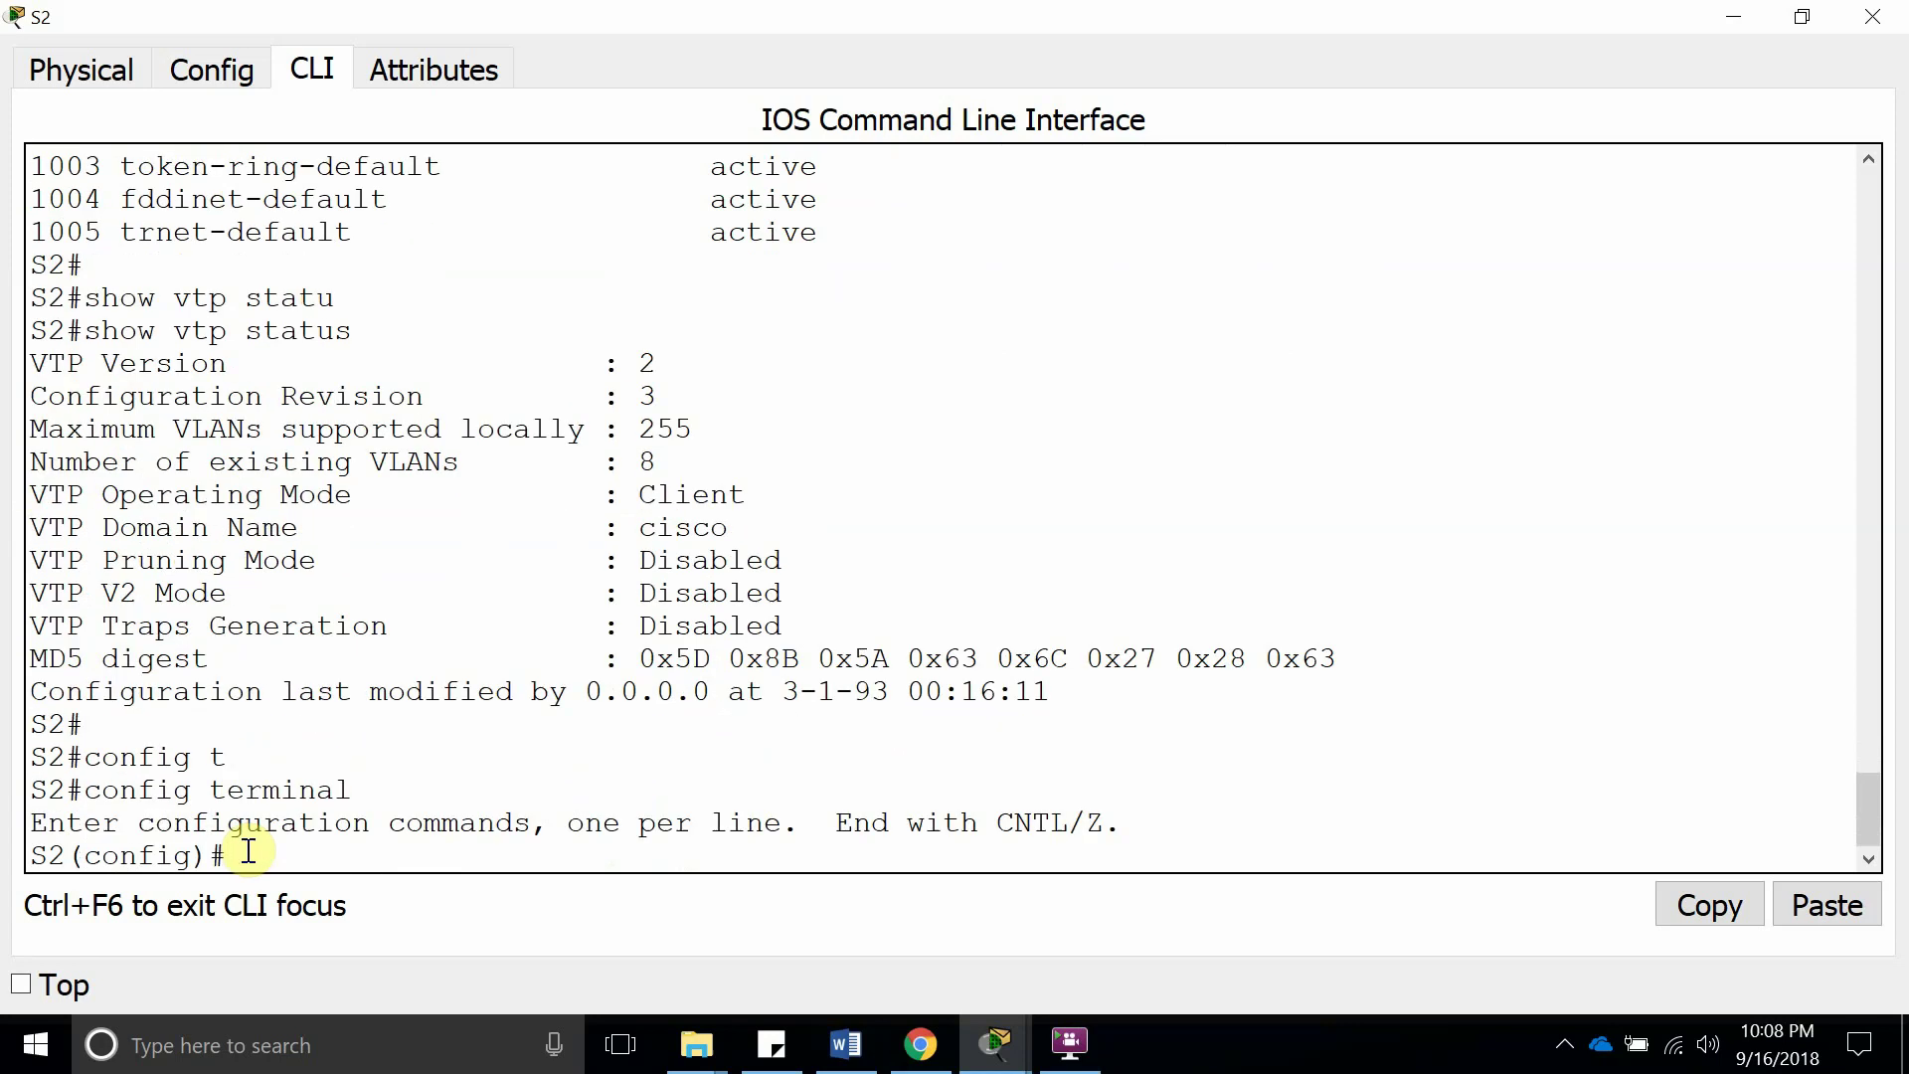
text(vtp)
key(BackSpace)
text(p)
key(Tab)
text(123456)
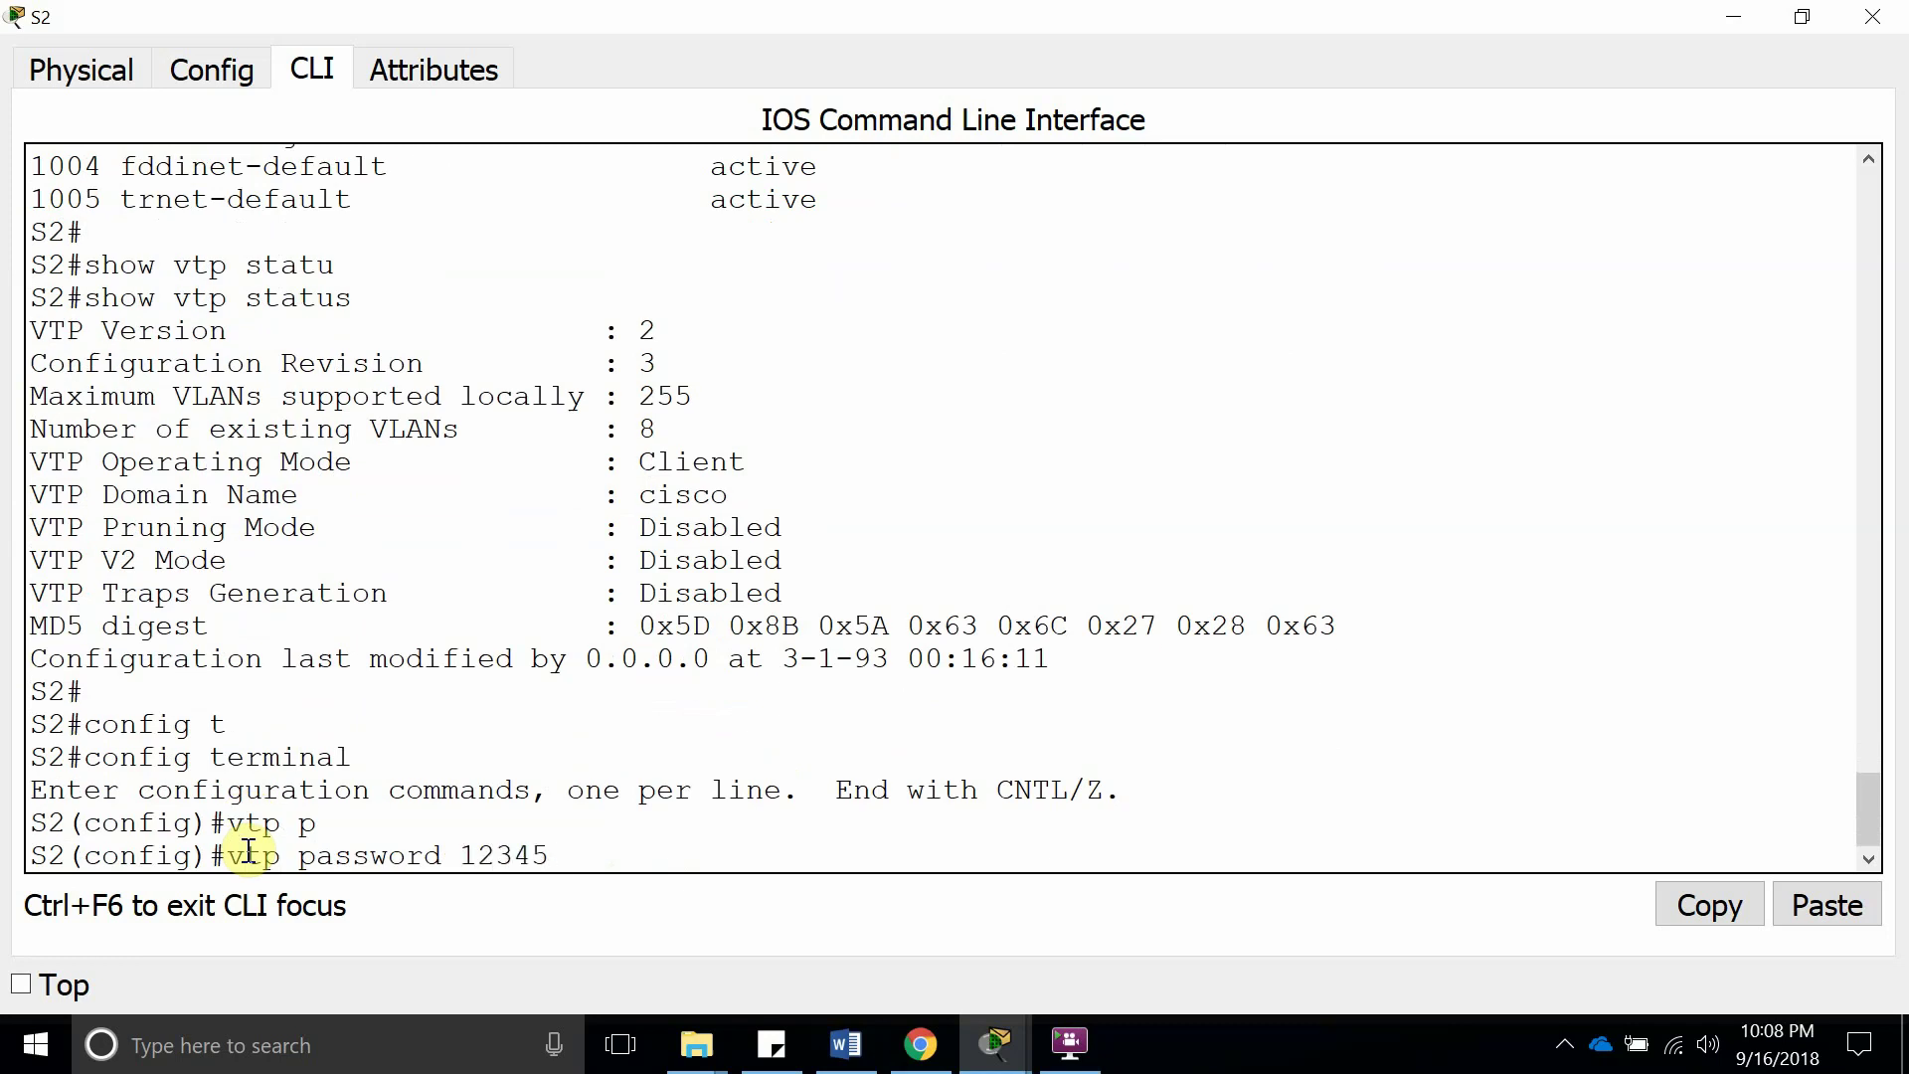
key(Return)
key(Return)
key(Return)
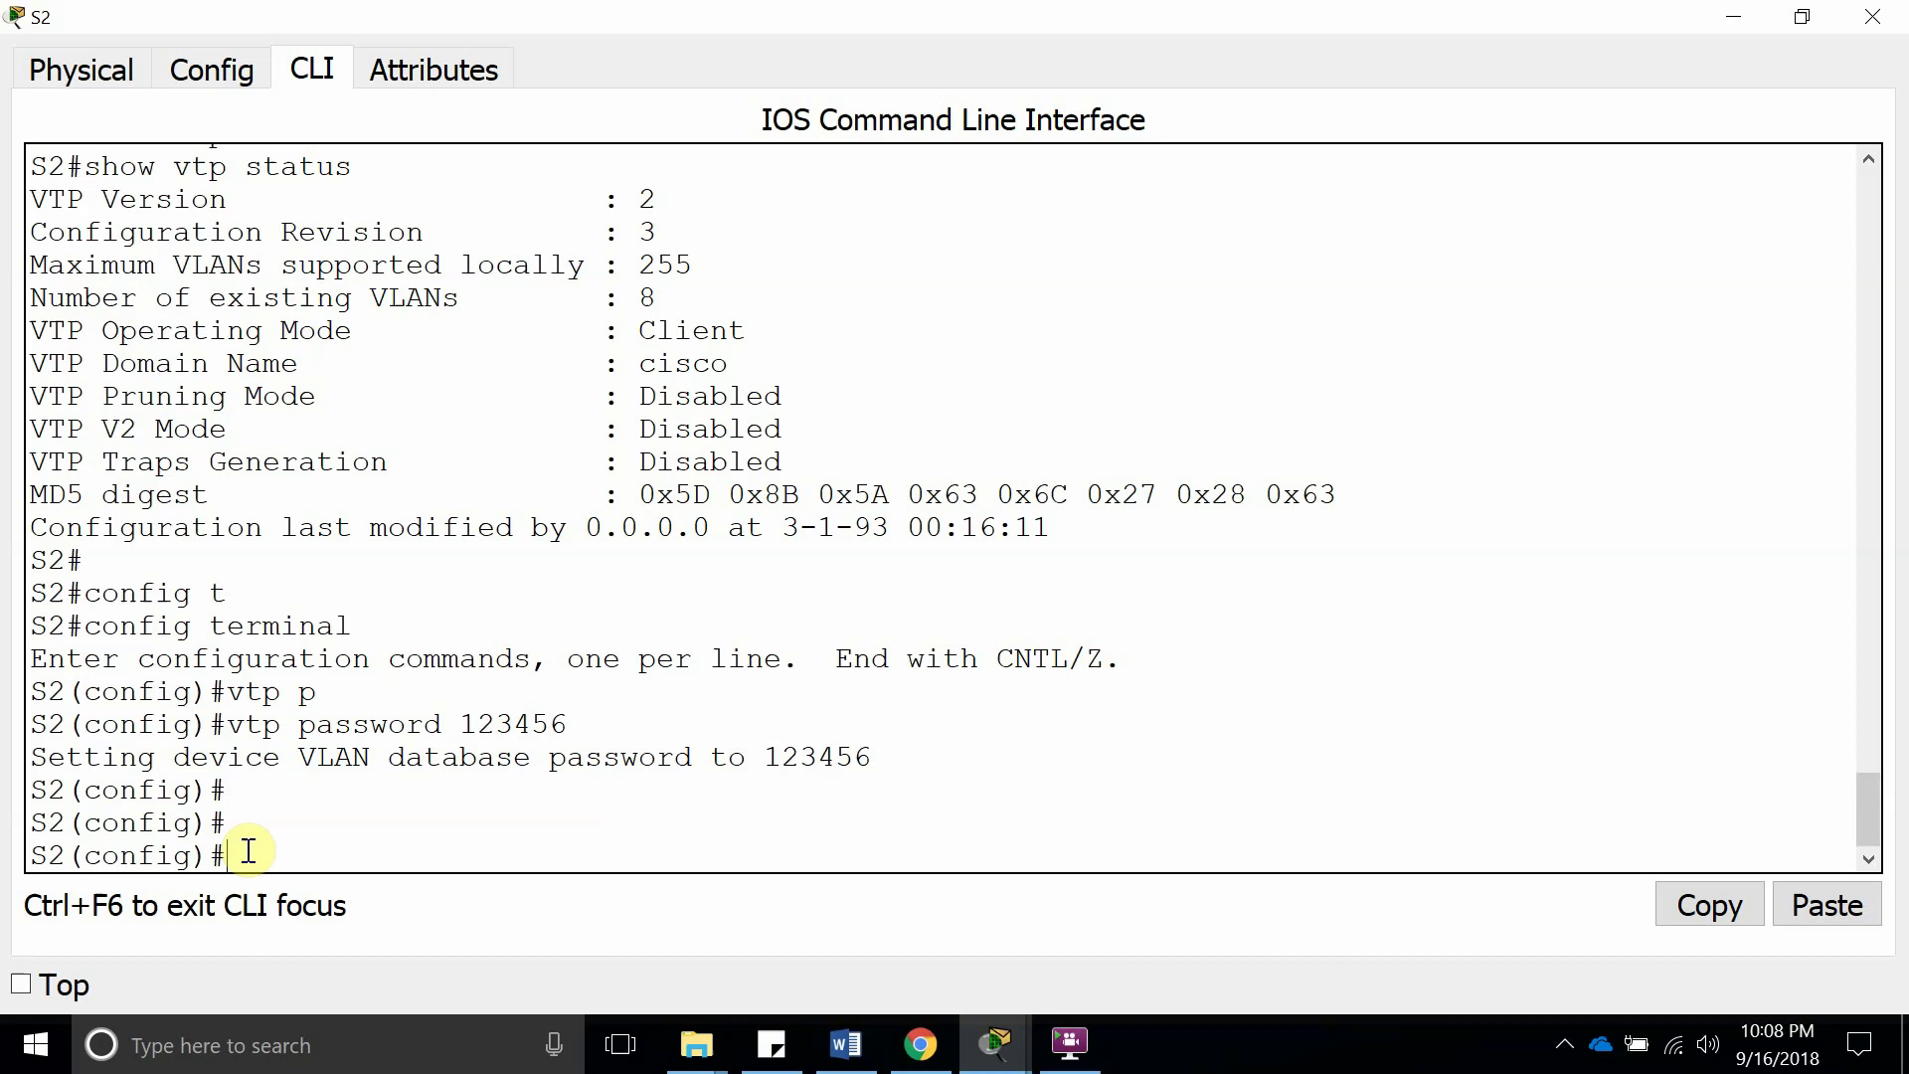
Exit configuration mode and confirm S2's VTP configuration revision is now 4
text(end)
key(Return)
text(s)
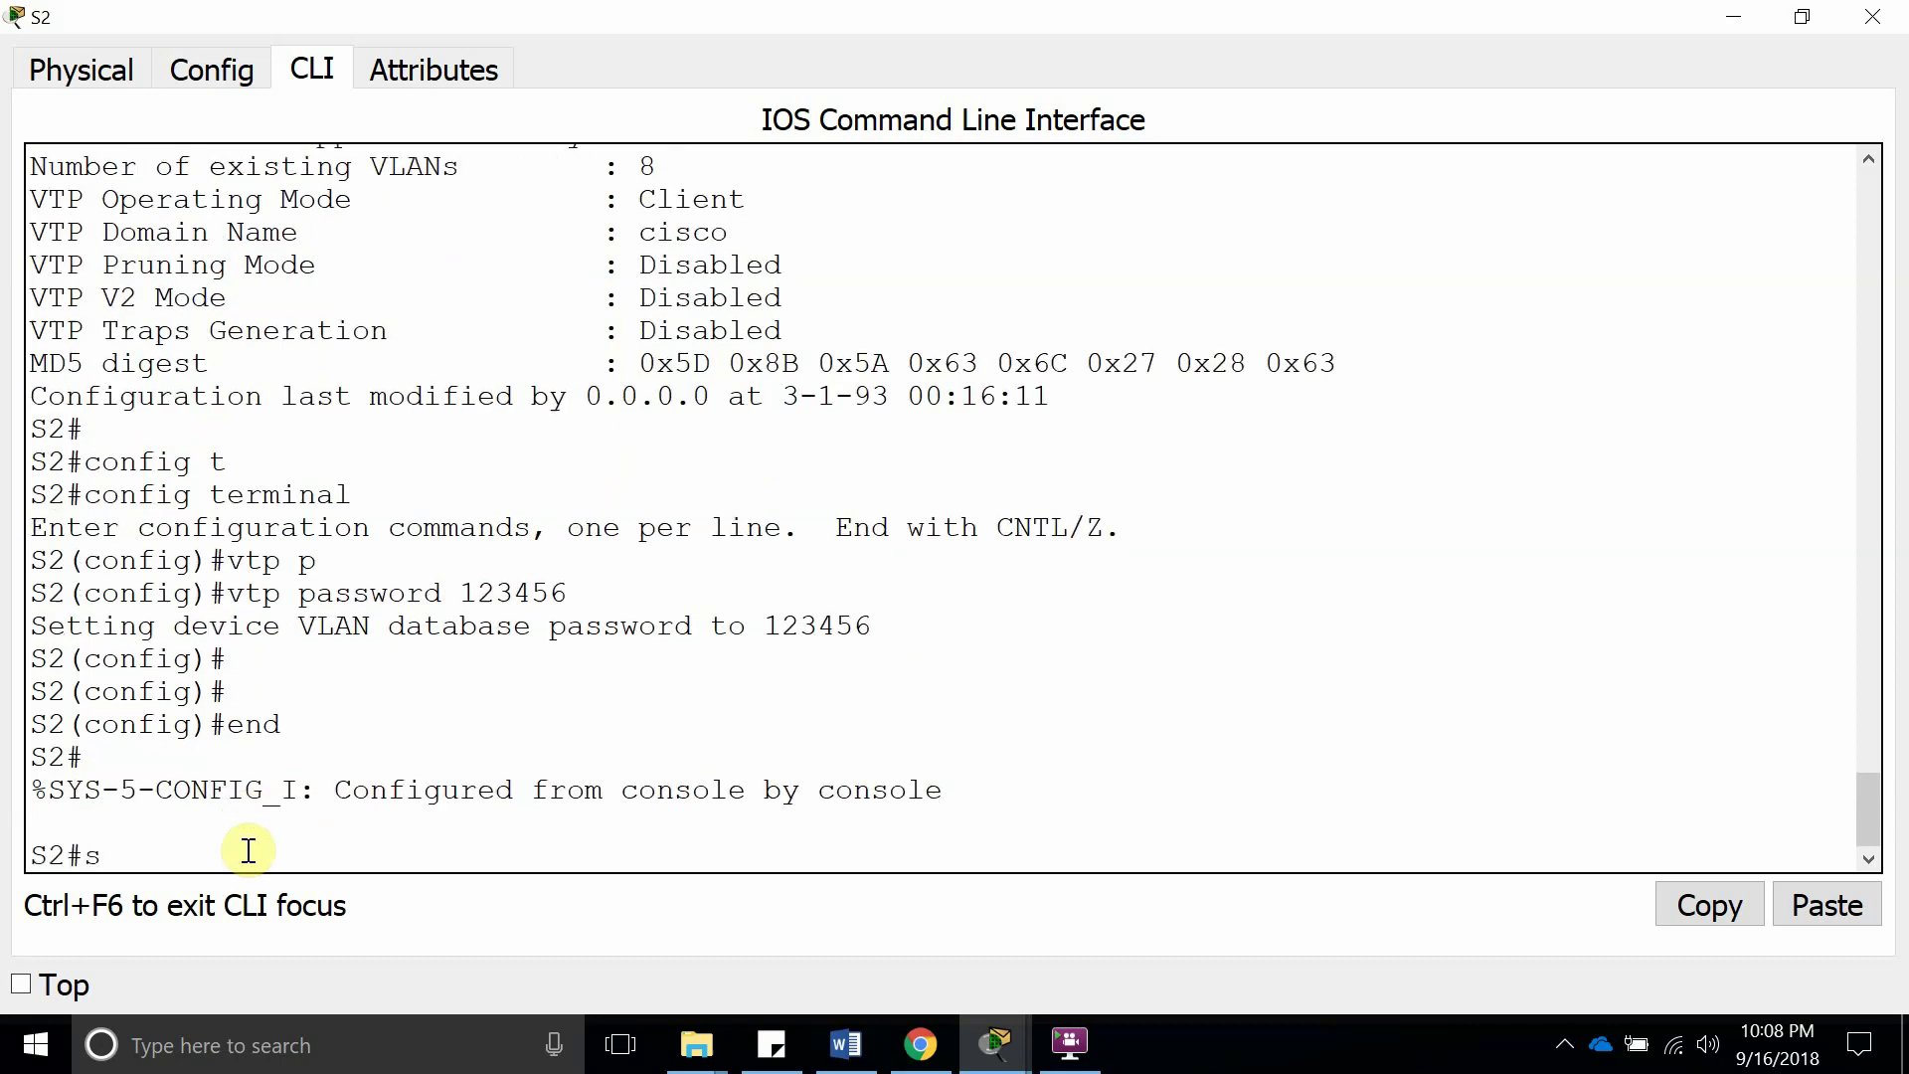
text(how vtp statu)
key(Tab)
key(Return)
key(Return)
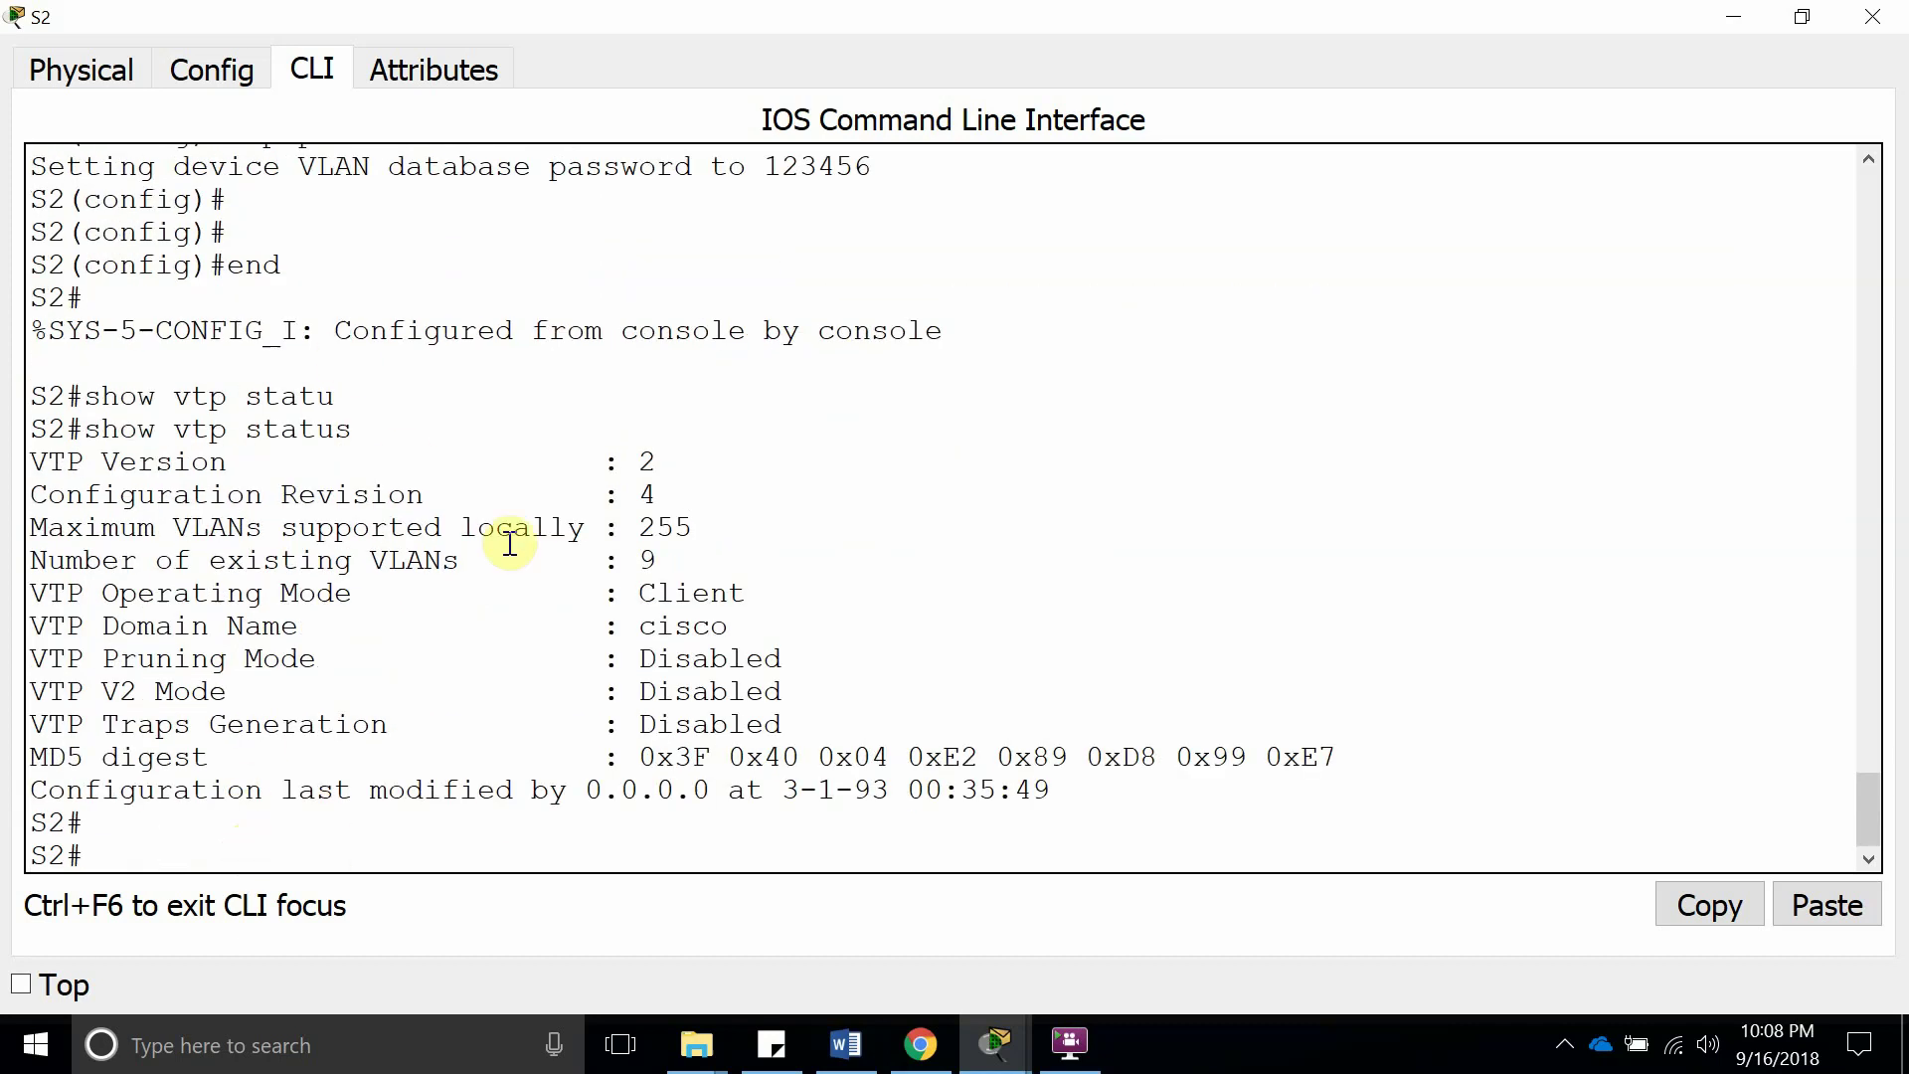
drag(675, 490, 9, 486)
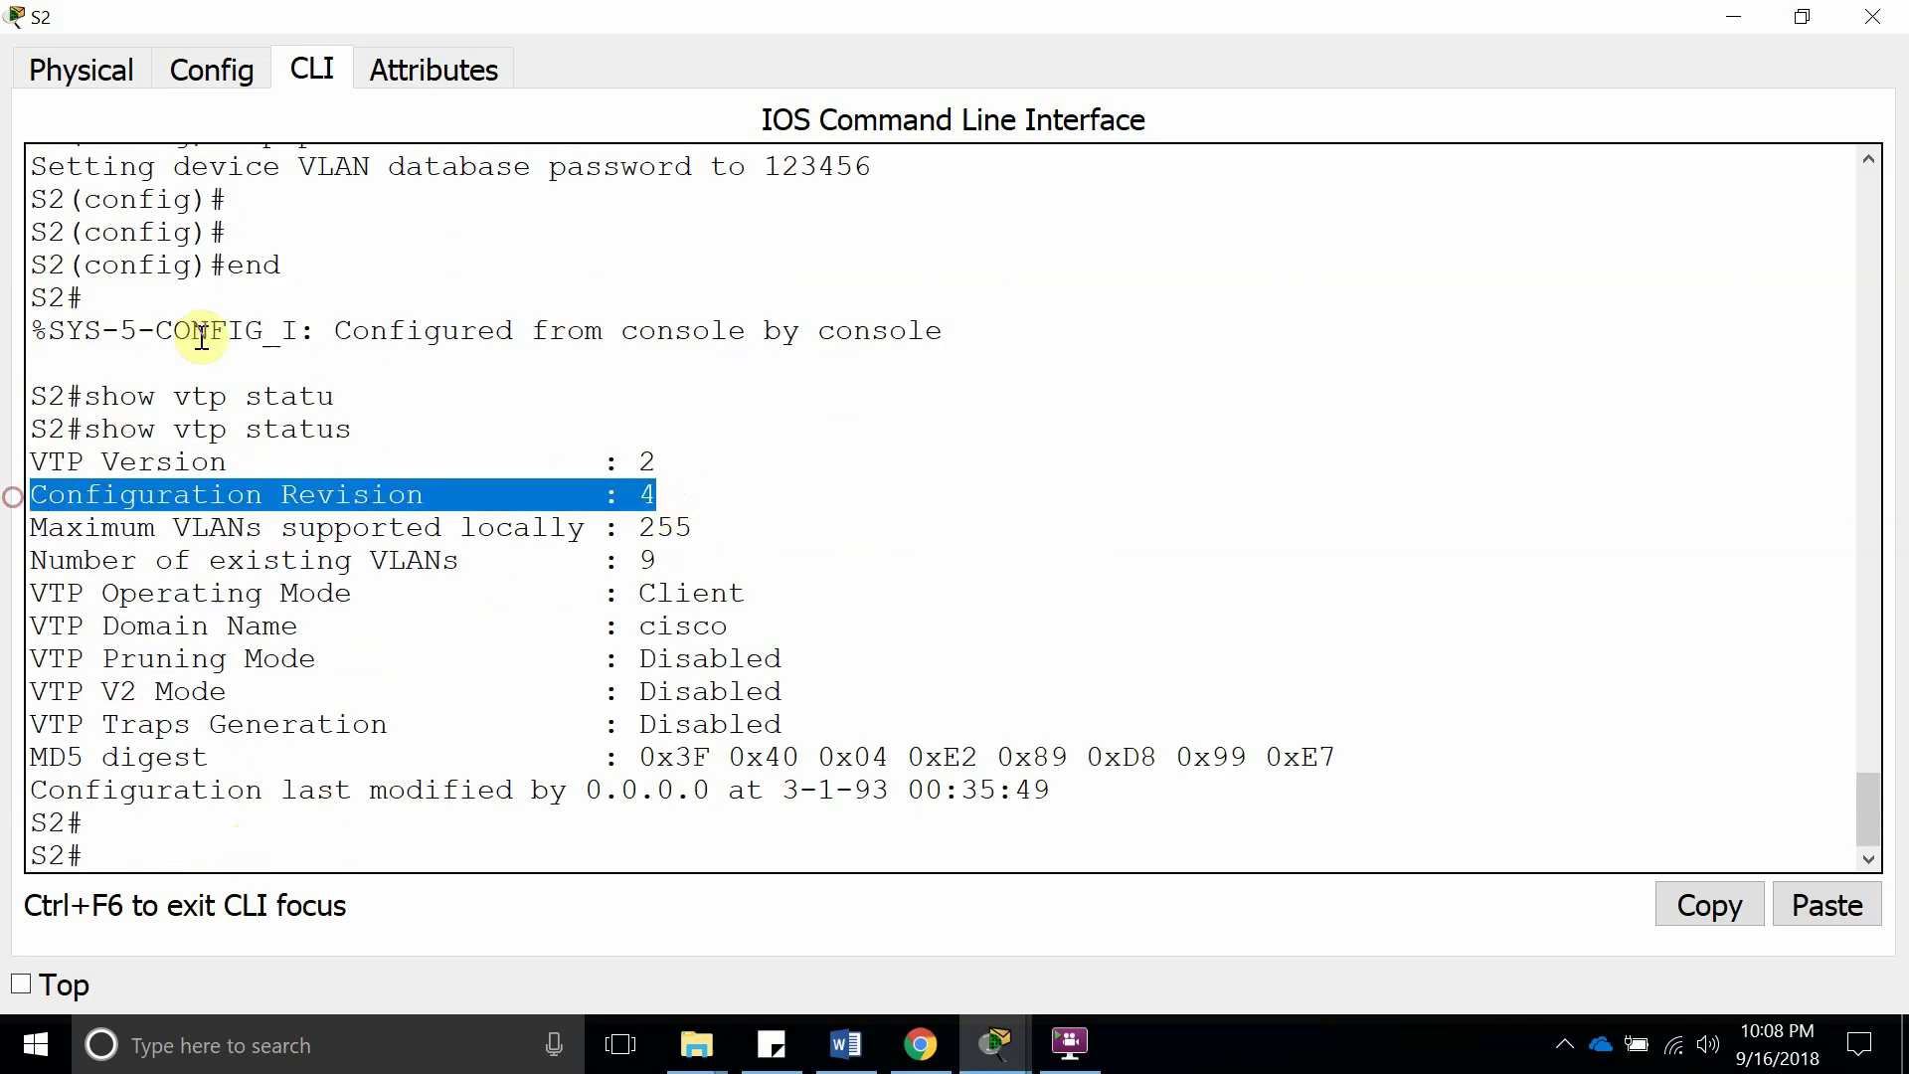
click(348, 673)
click(245, 825)
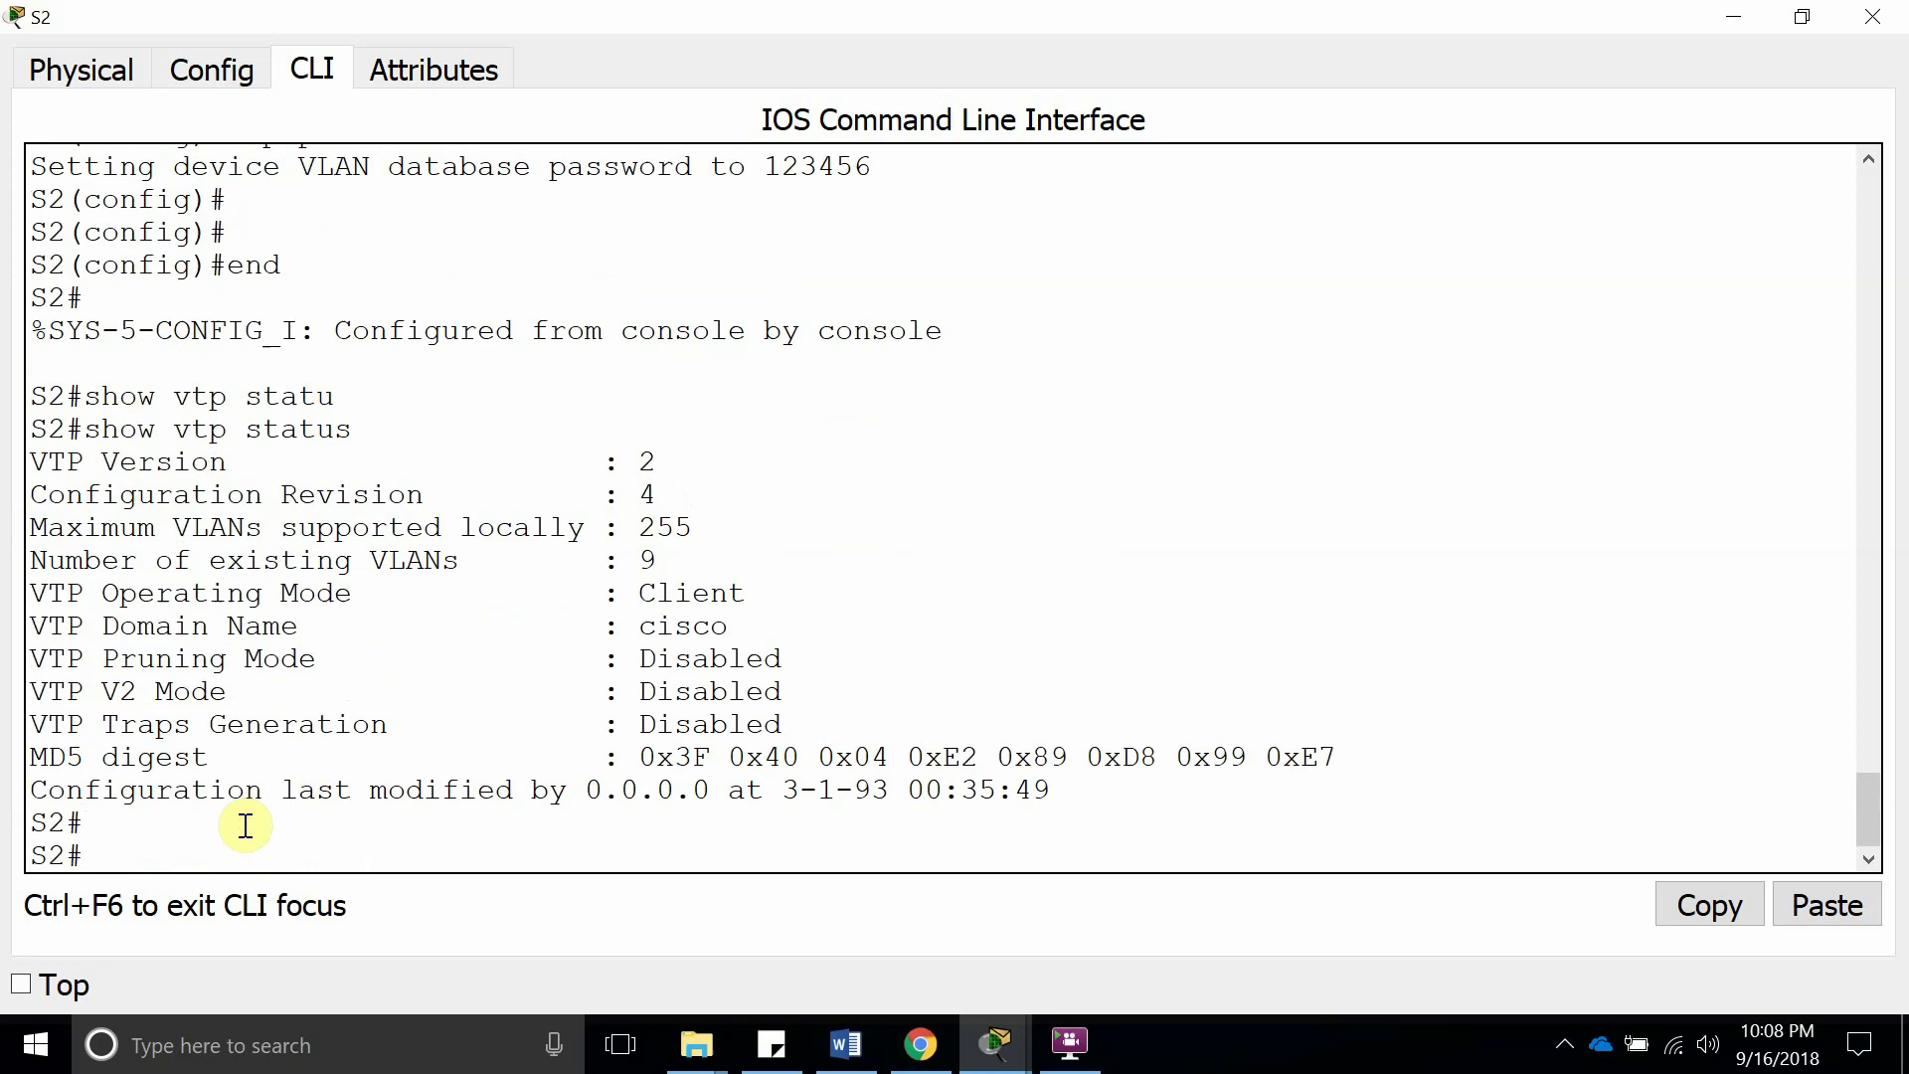
Run show vlan brief on S2 and verify VLAN0040 is listed as active
text(show vlan)
key(Tab)
text(brief)
key(Return)
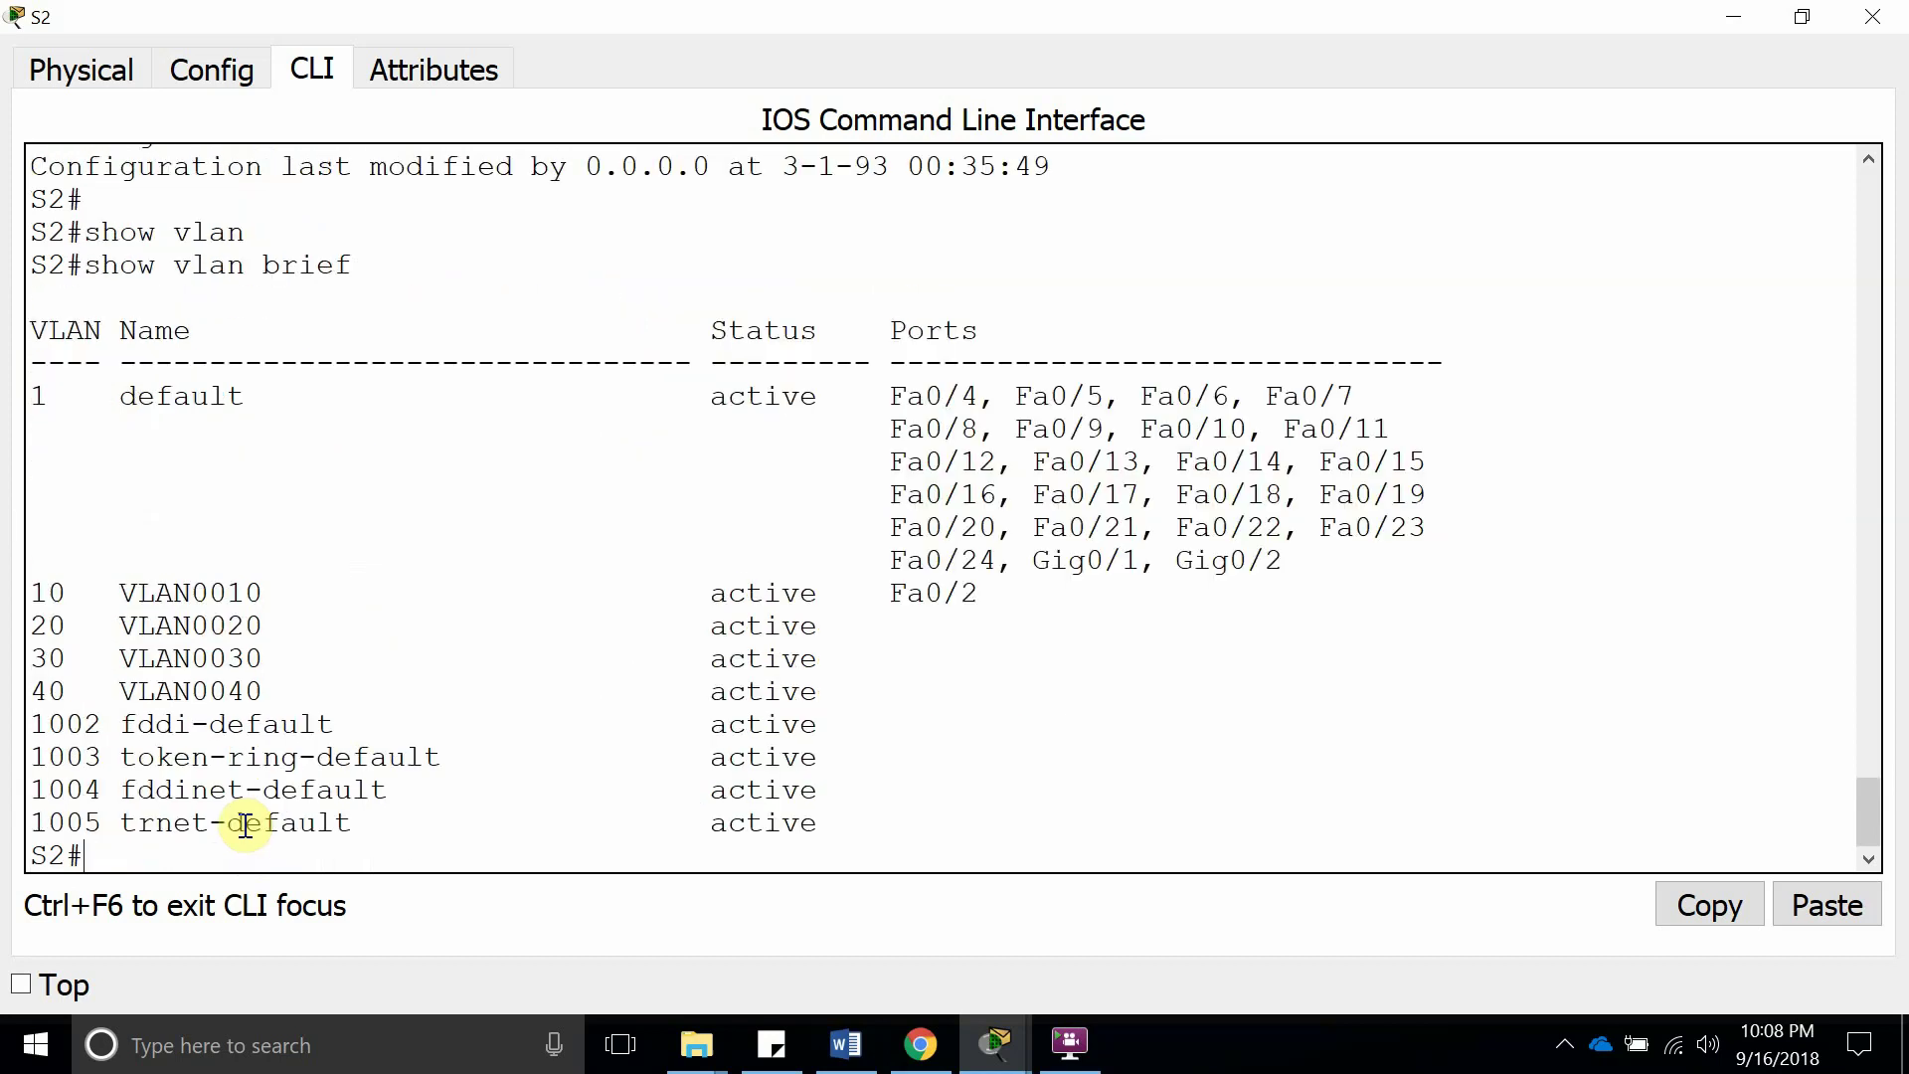
drag(296, 668, 150, 686)
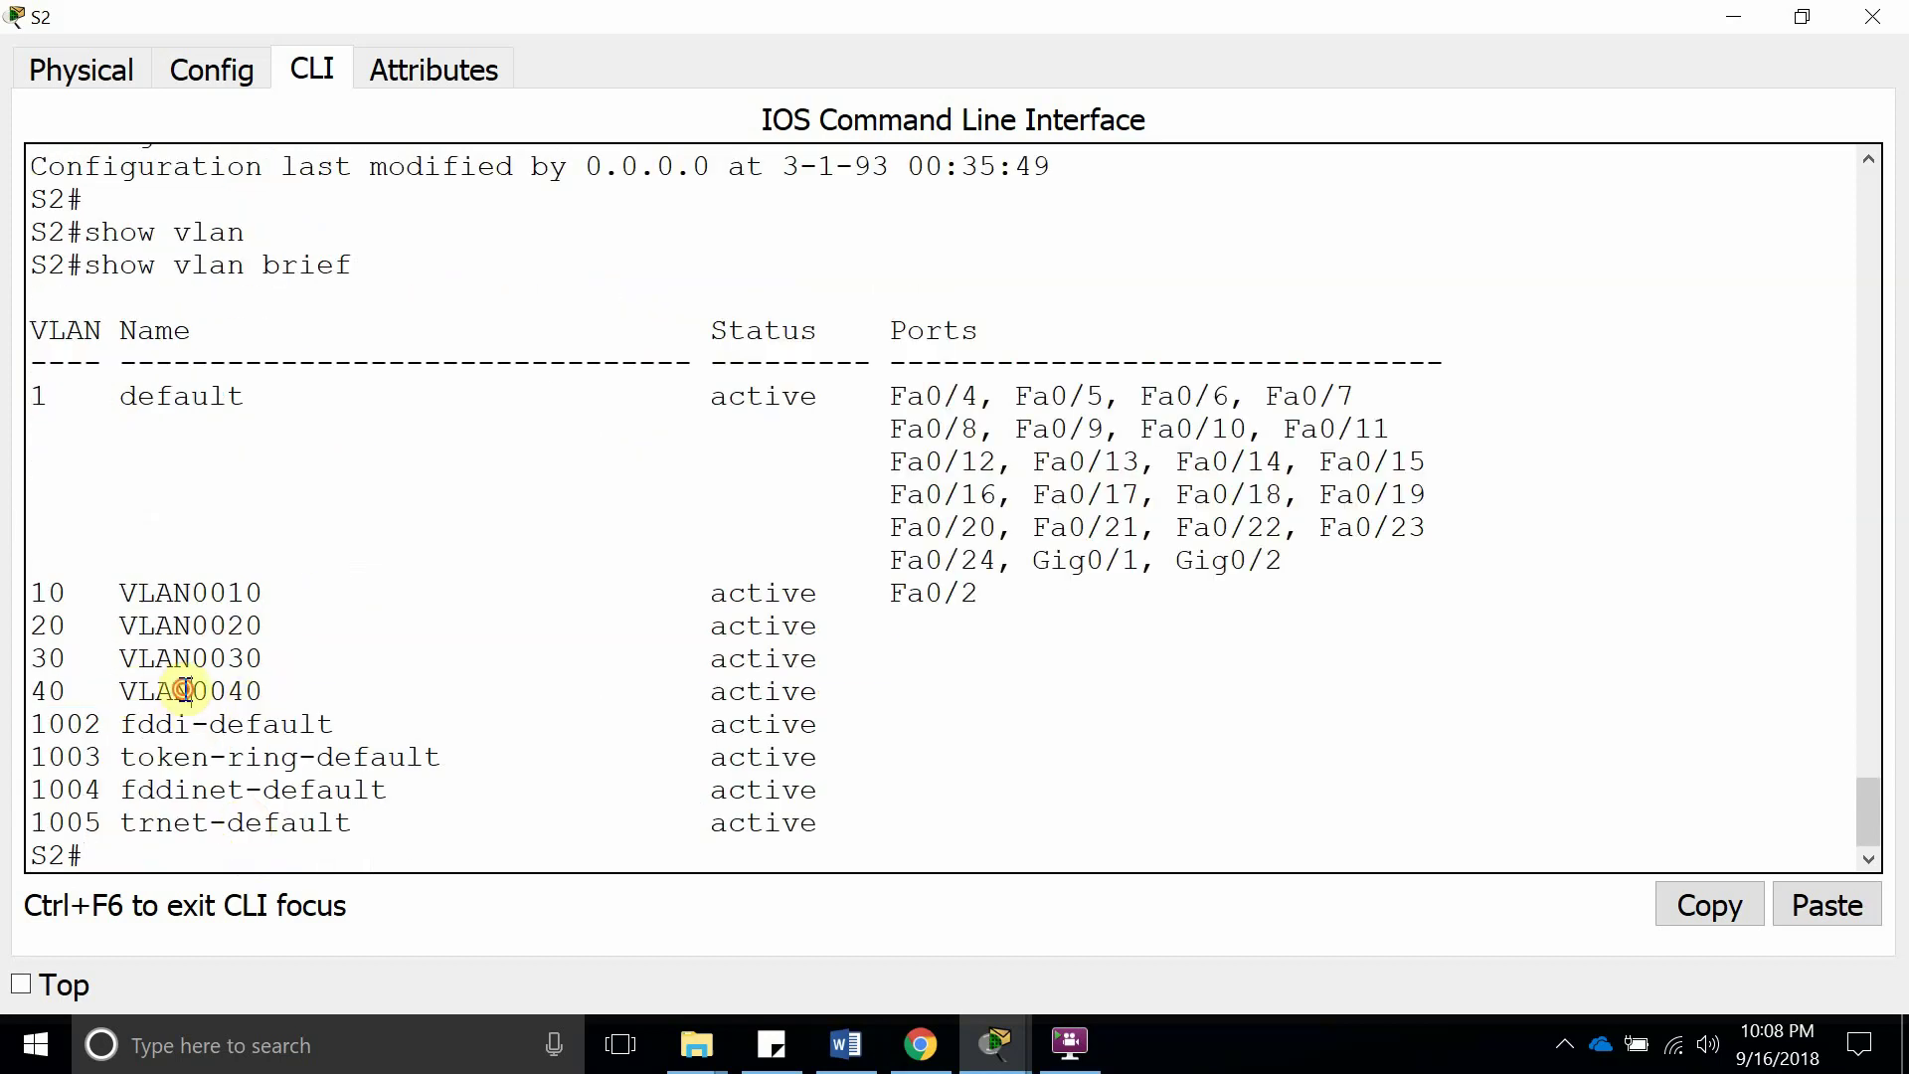
double_click(186, 688)
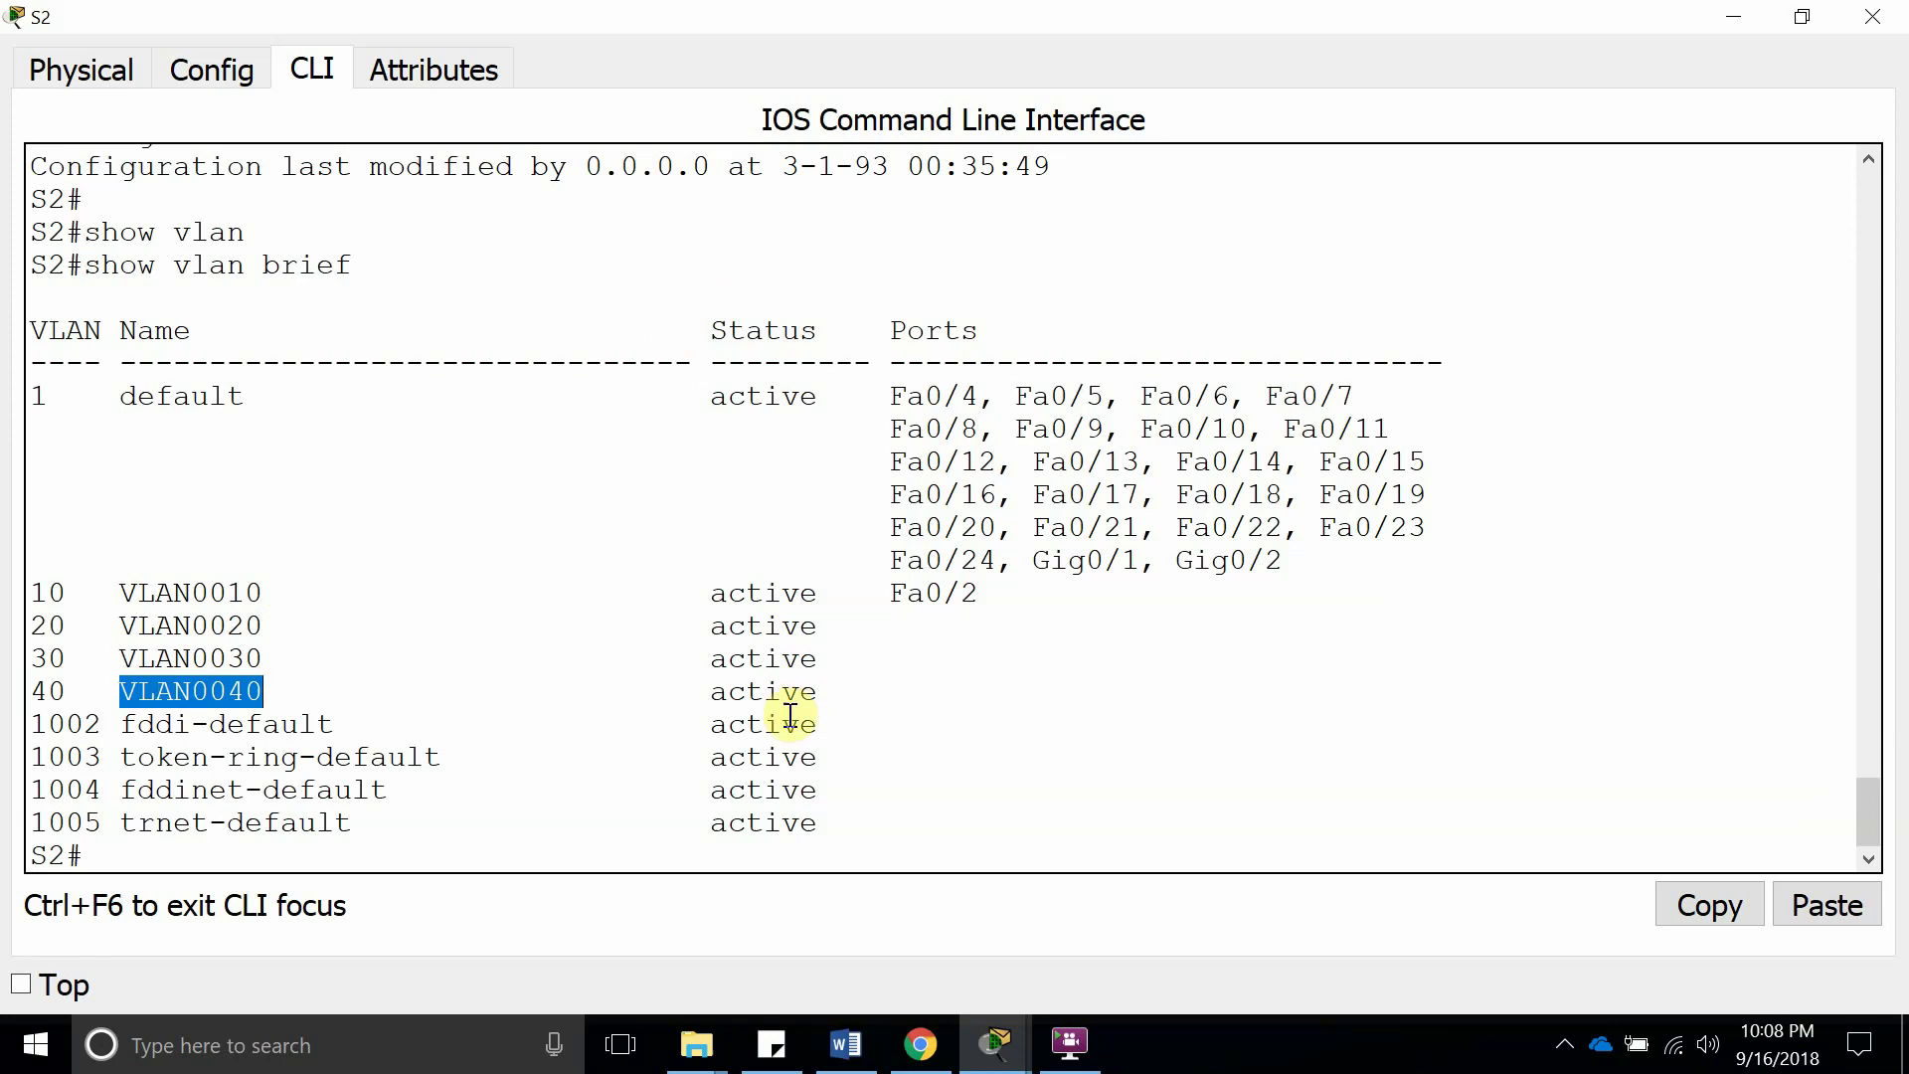
double_click(761, 693)
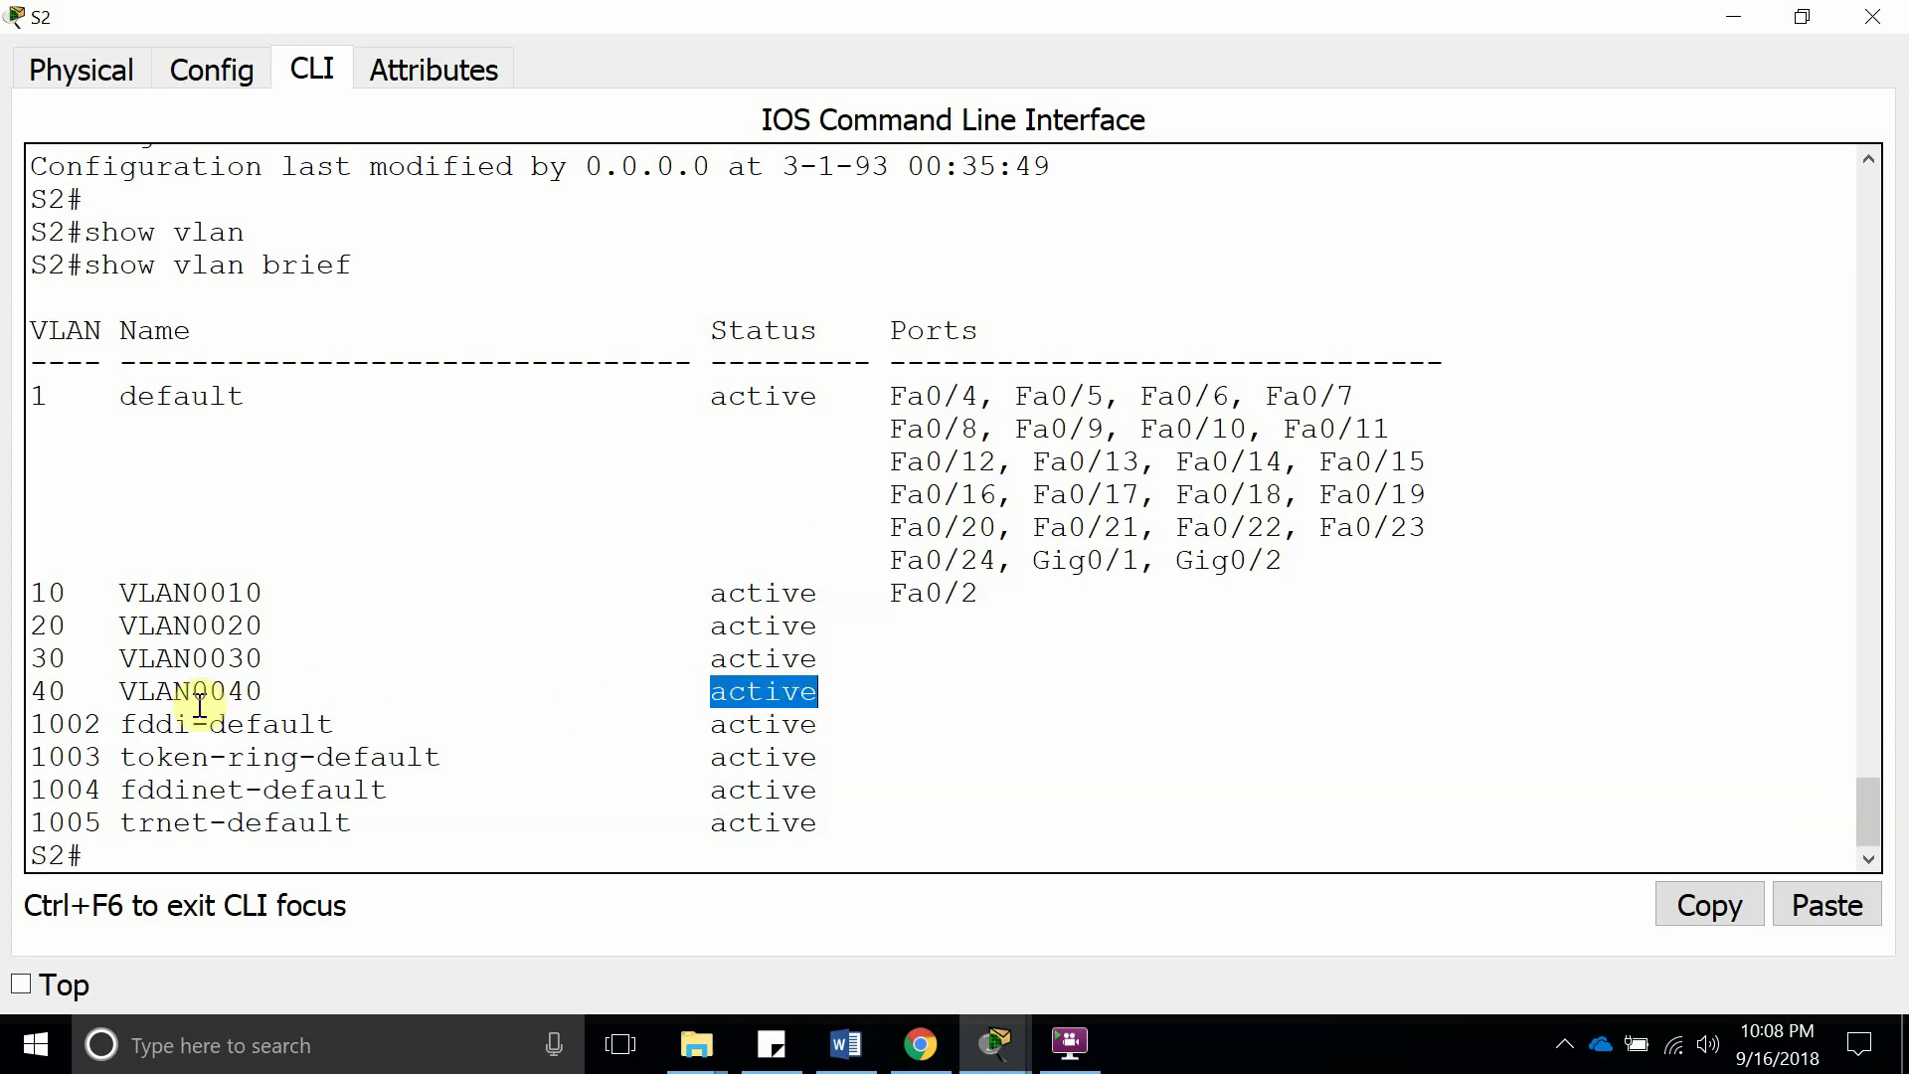
Restore S2's console window to a smaller size and close it
drag(982, 27, 957, 242)
drag(1153, 232, 741, 190)
click(777, 191)
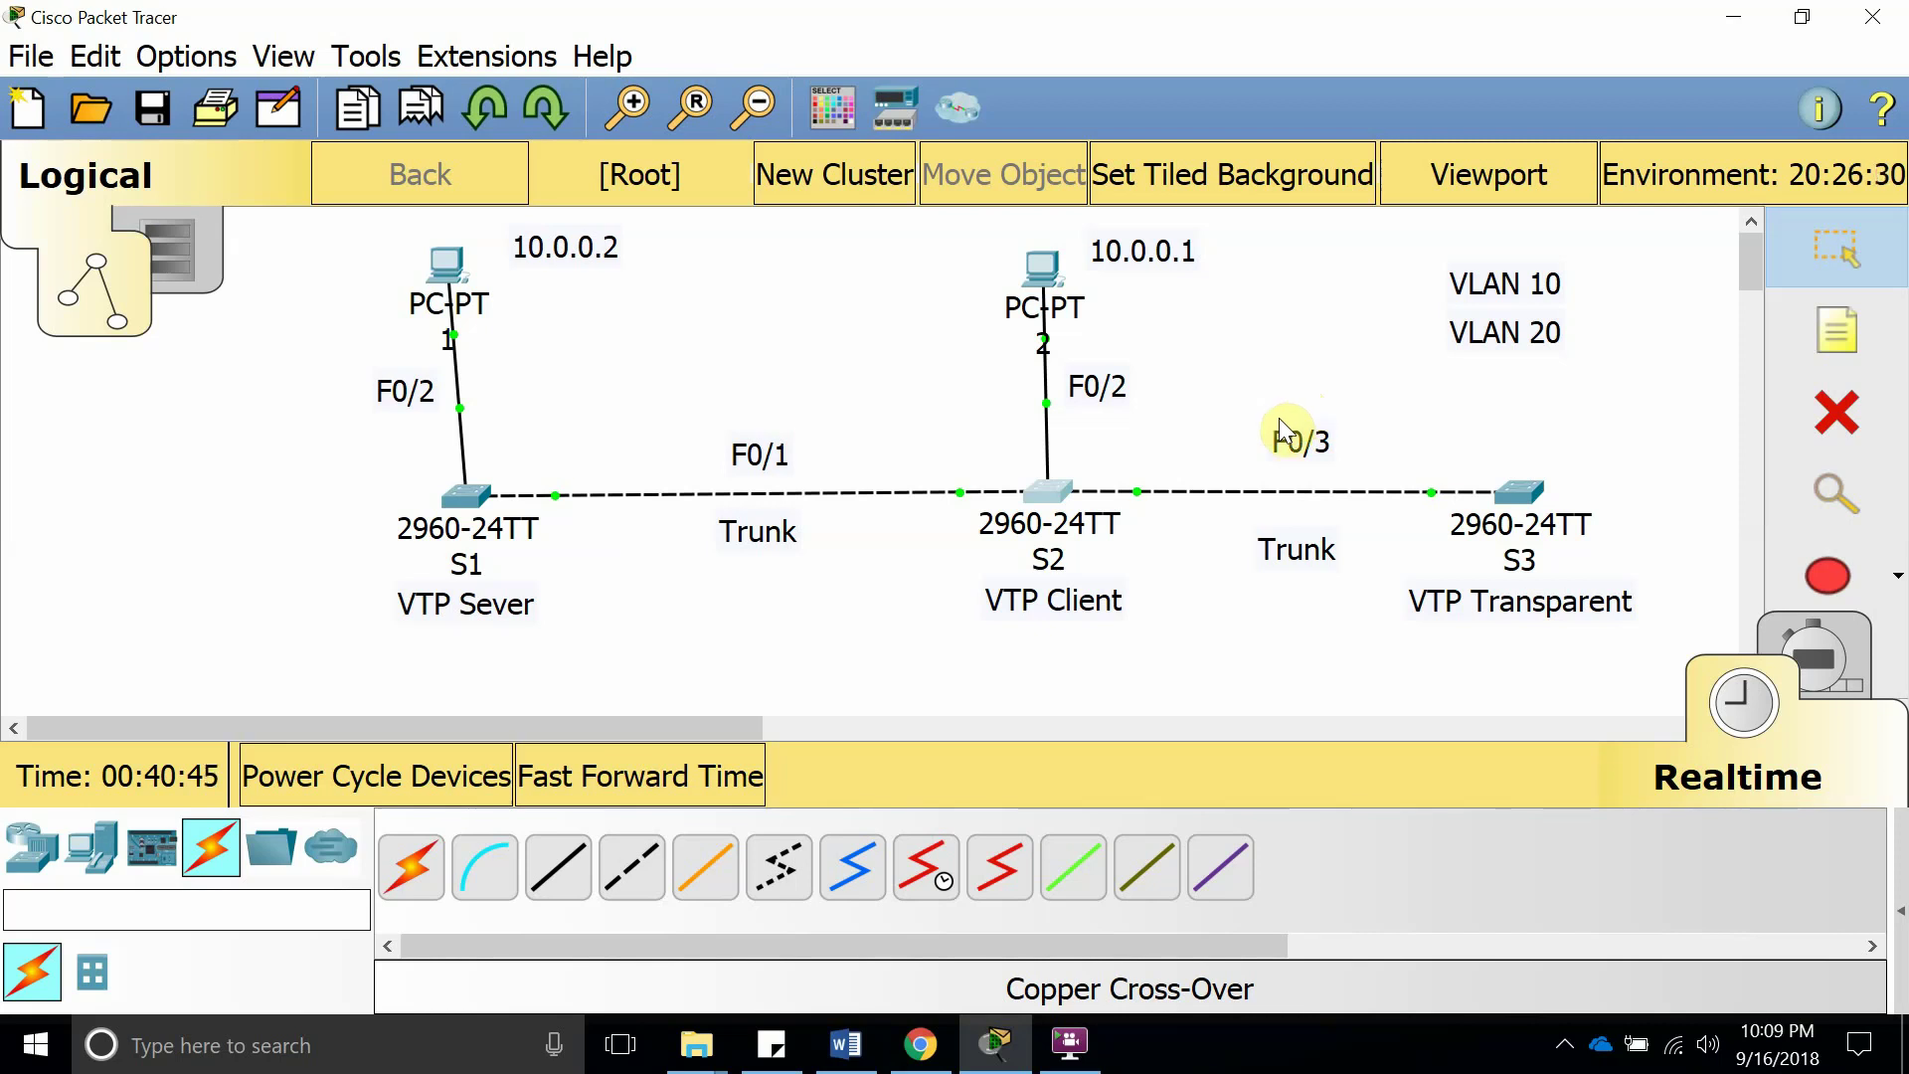
click(1187, 416)
mouse_move(1151, 503)
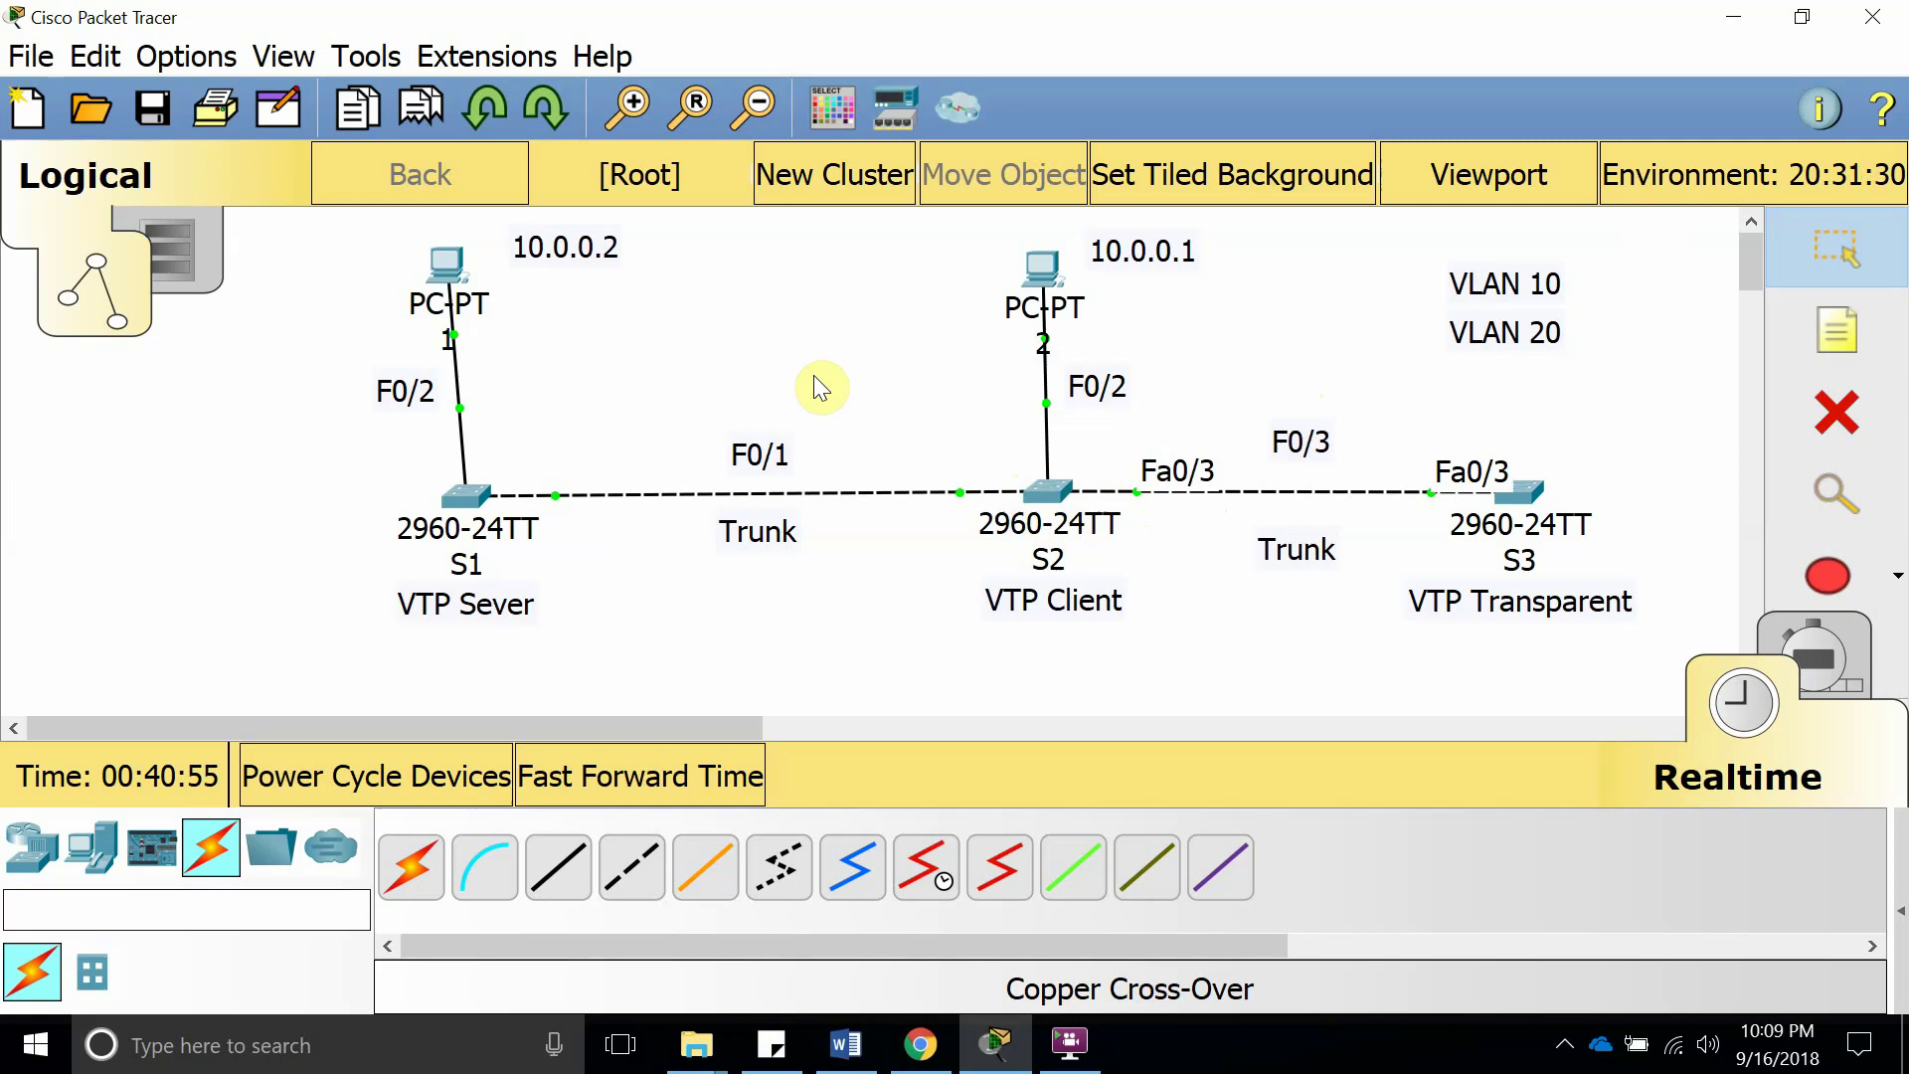
drag(768, 552, 777, 550)
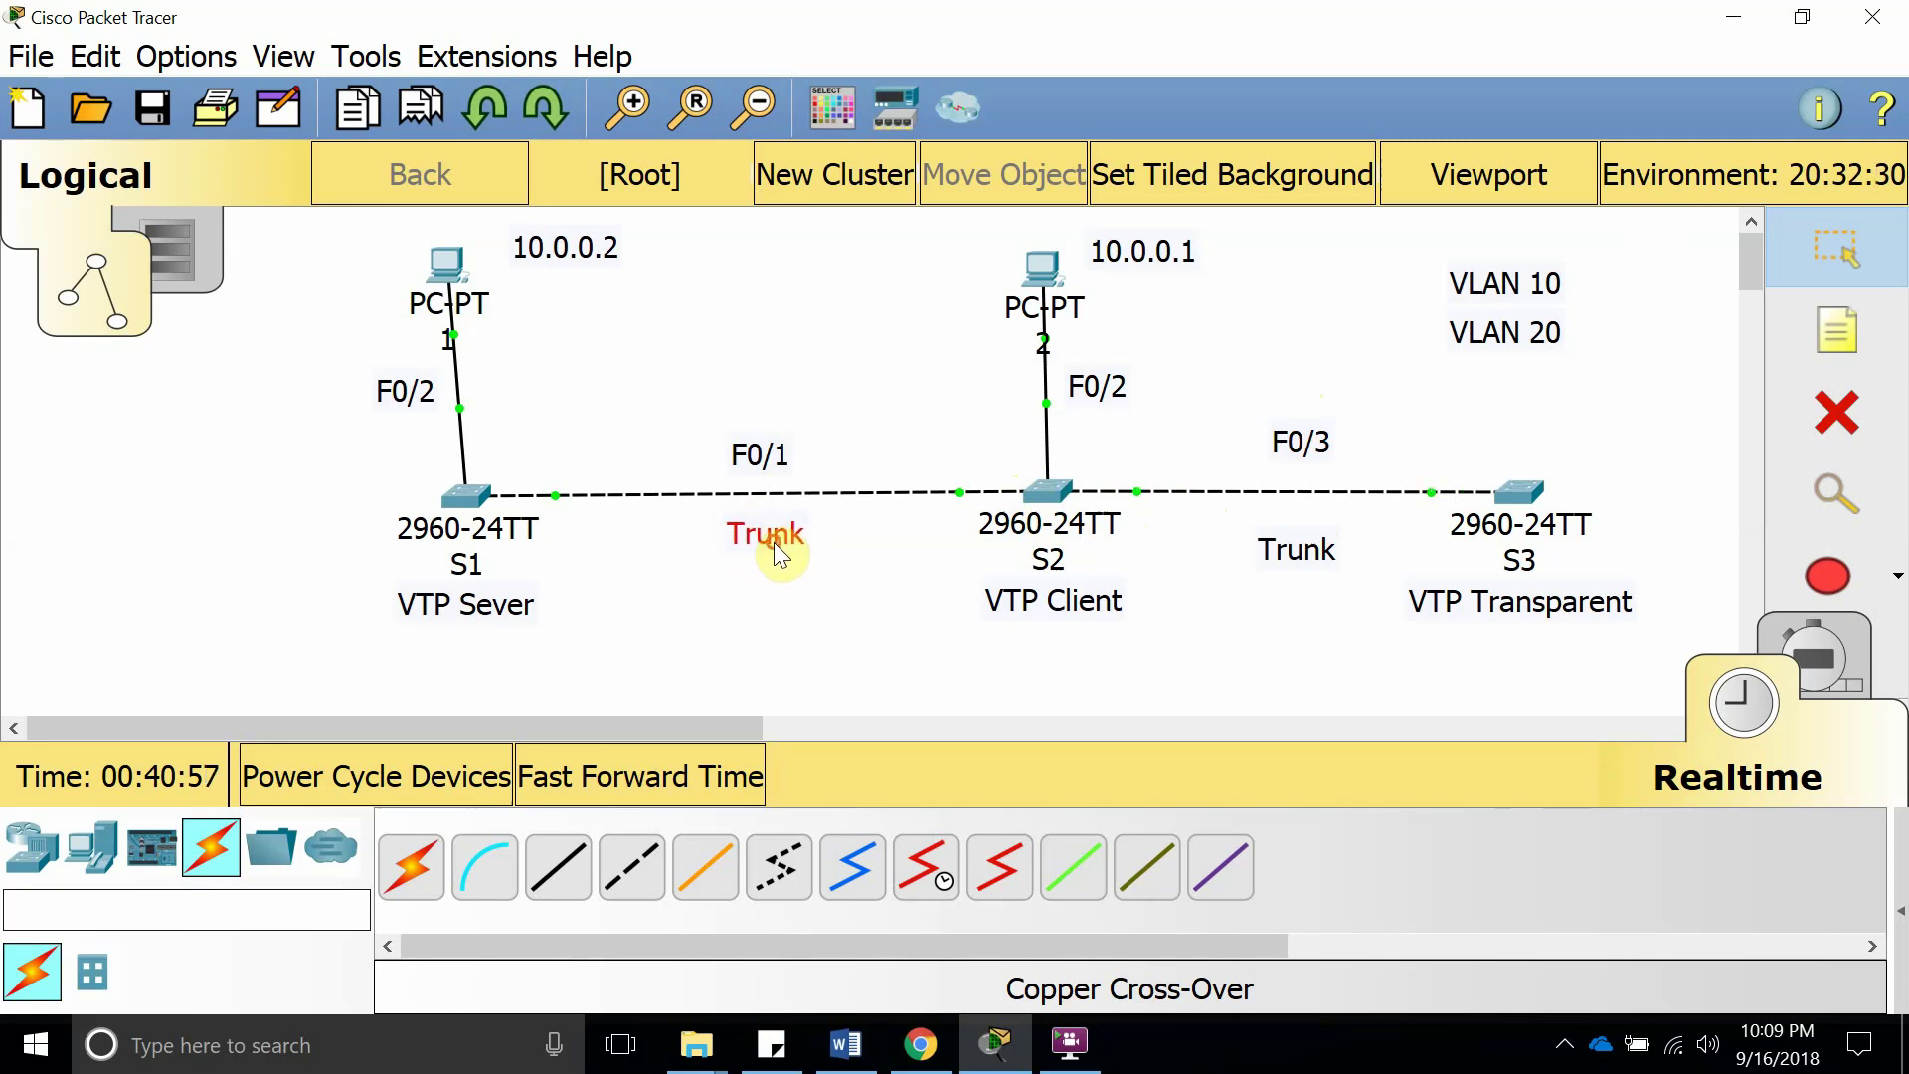
drag(761, 469, 754, 466)
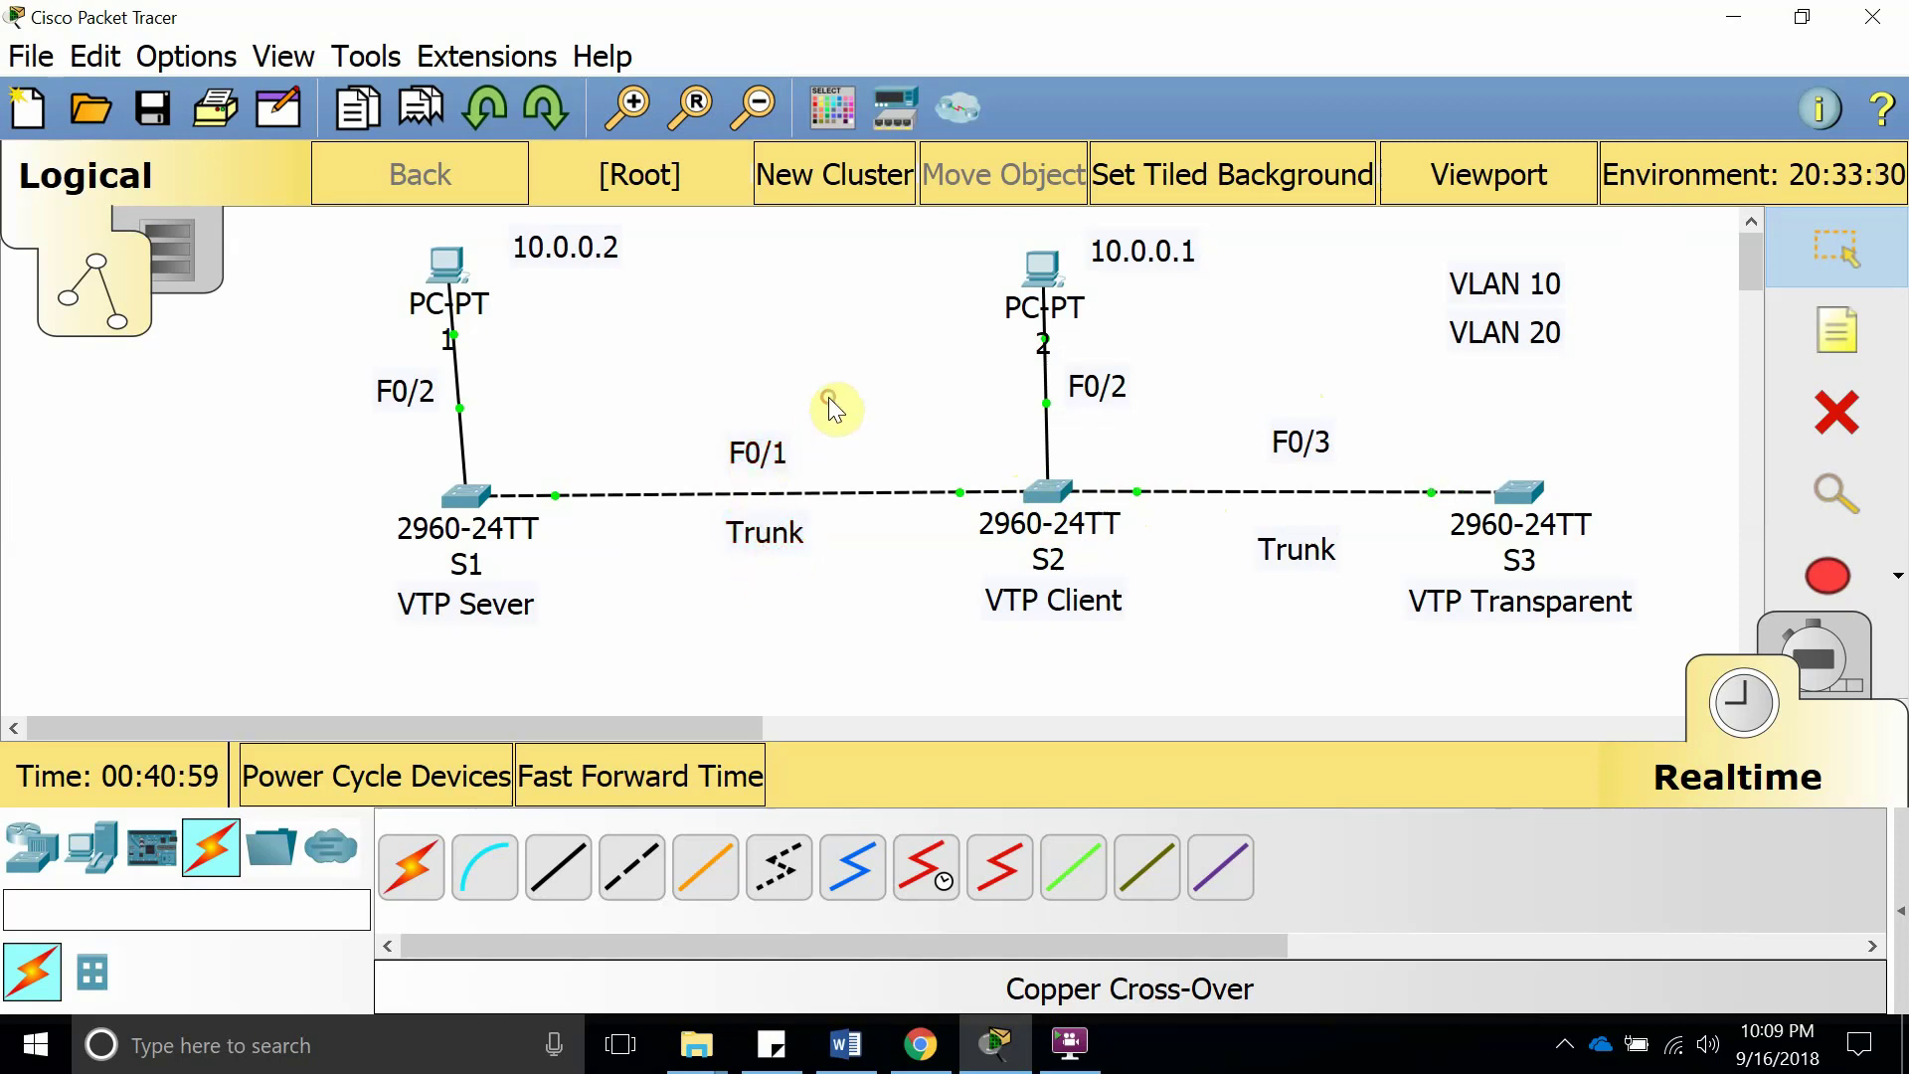